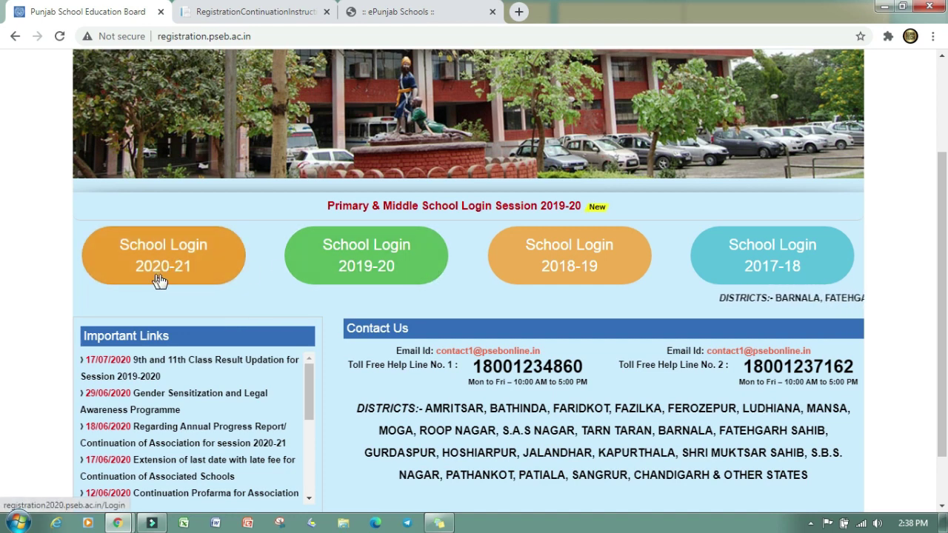
- Open the School Login for 2020-21 and log in with the school's username, password and session
{"action": "left_click", "coordinate": [164, 271]}
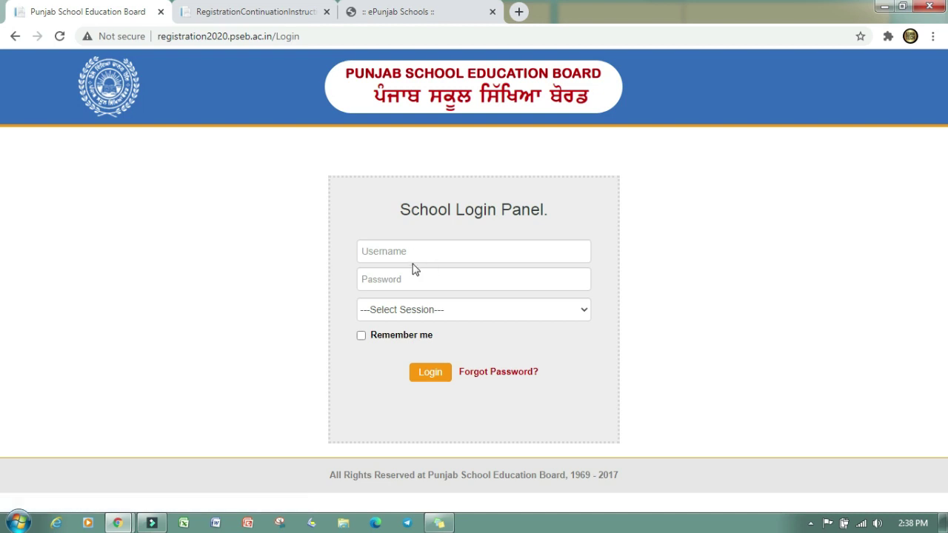
{"action": "left_click", "coordinate": [425, 317]}
{"action": "left_click", "coordinate": [423, 312]}
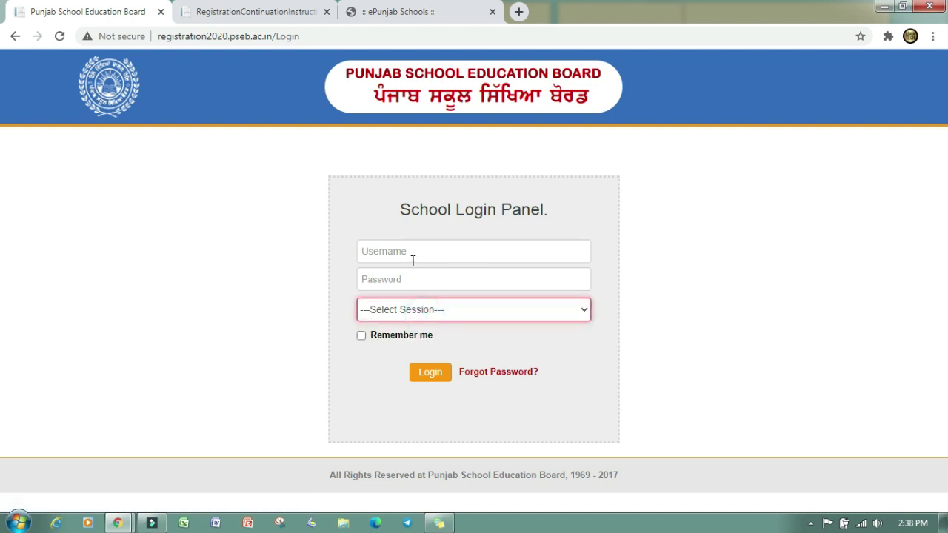
{"action": "left_click", "coordinate": [413, 257]}
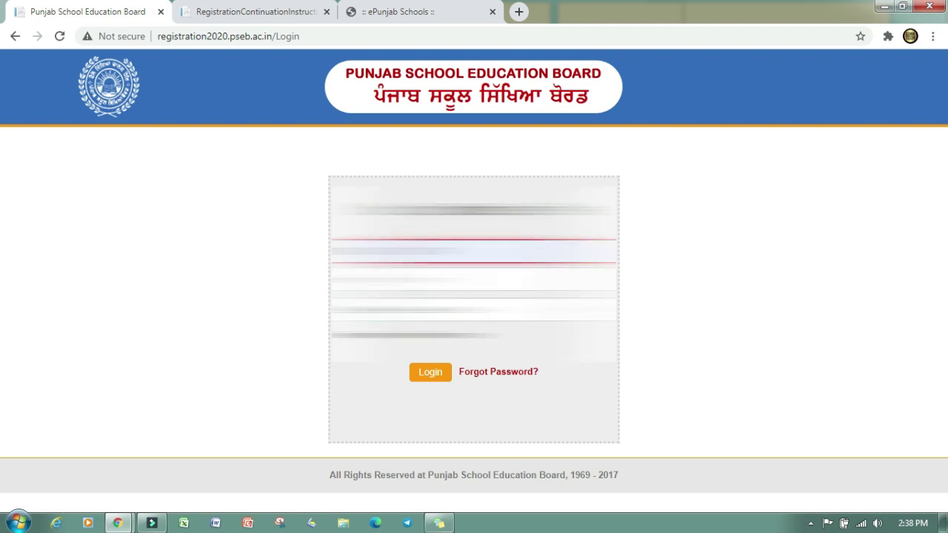
{"action": "left_click", "coordinate": [413, 279]}
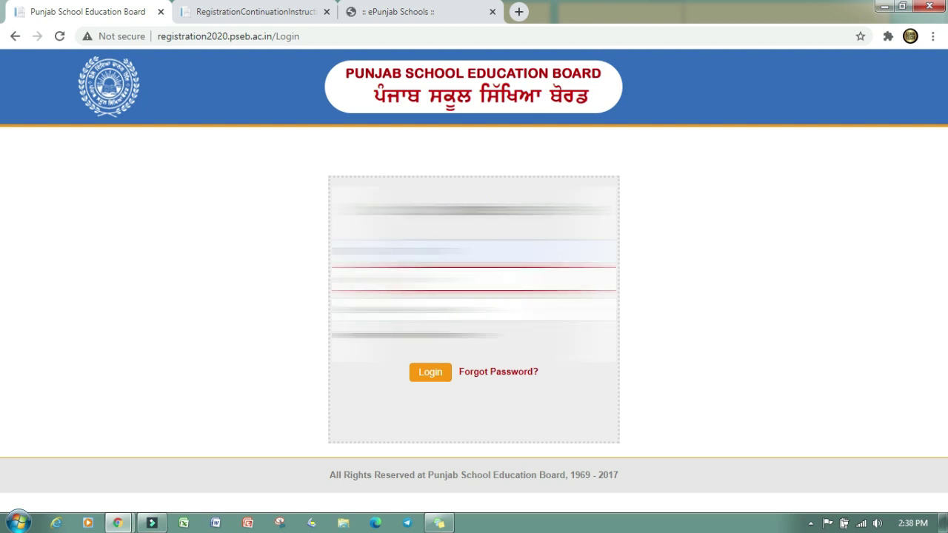
{"action": "type", "text": "*"}
{"action": "left_click", "coordinate": [413, 310]}
{"action": "type", "text": "*"}
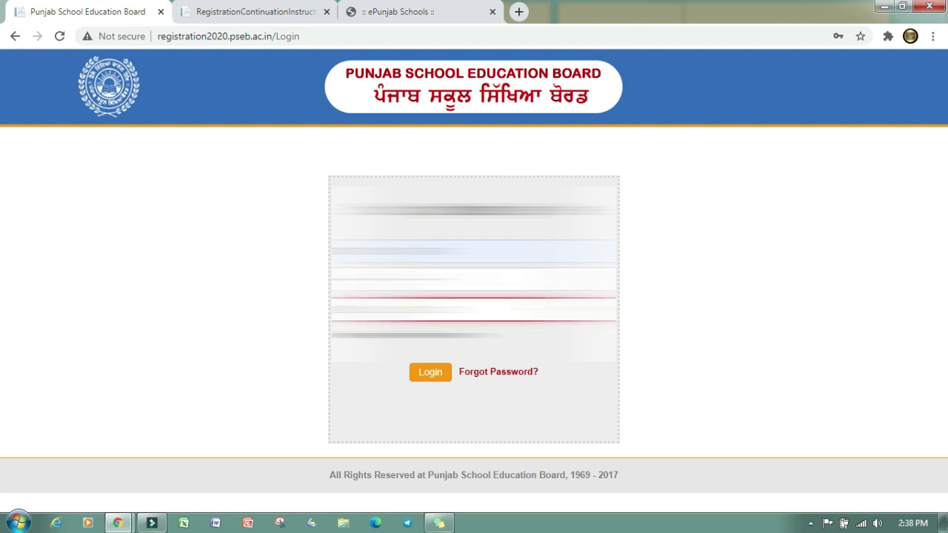
{"action": "left_click", "coordinate": [428, 374]}
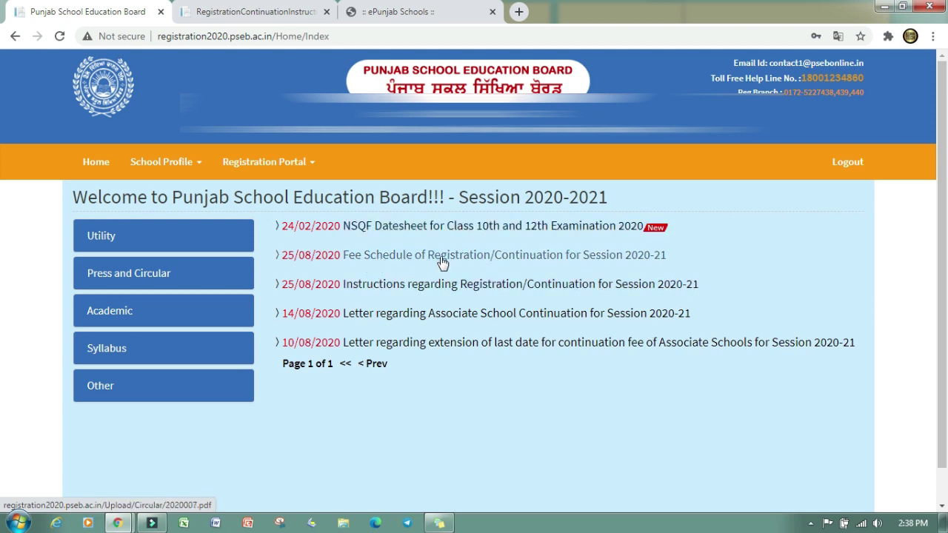
- Open the Fee Schedule of Registration/Continuation circular for Session 2020-21 and close it again
{"action": "left_click", "coordinate": [528, 261]}
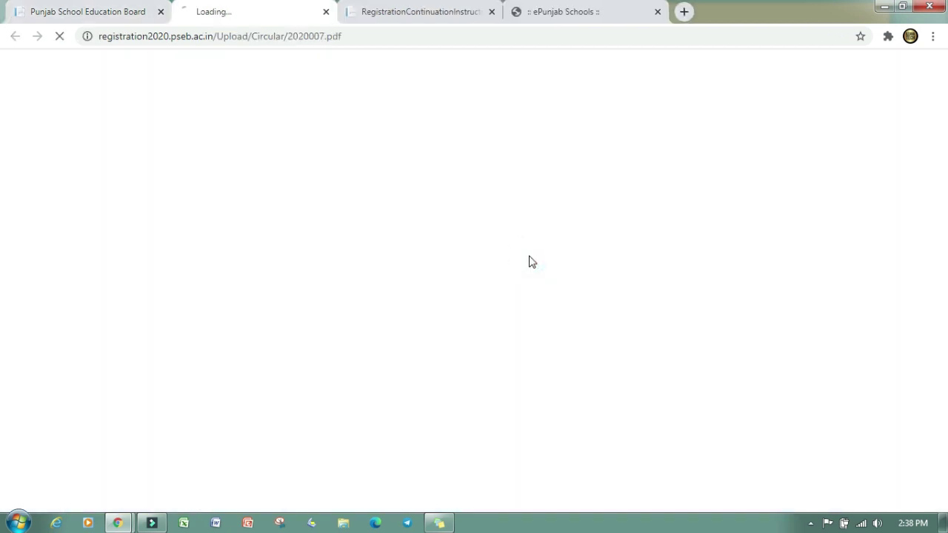
{"action": "left_click", "coordinate": [326, 11]}
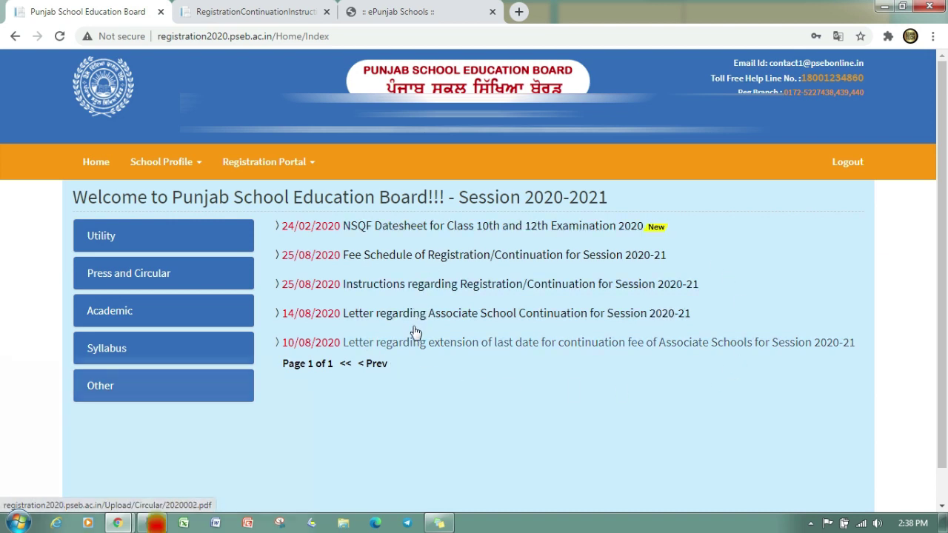
- Open the Update School Information form and review its school, contact and bank account details
{"action": "left_click", "coordinate": [176, 163]}
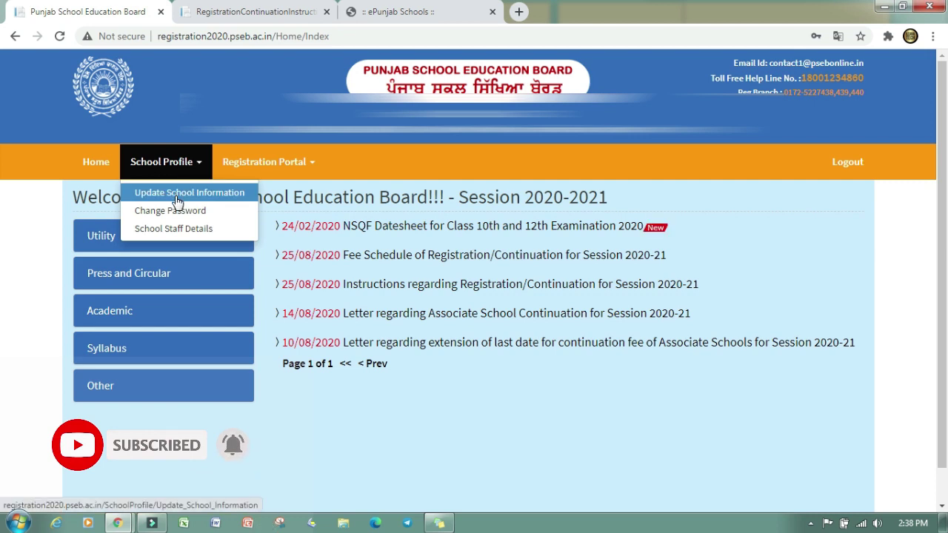
{"action": "left_click", "coordinate": [178, 195]}
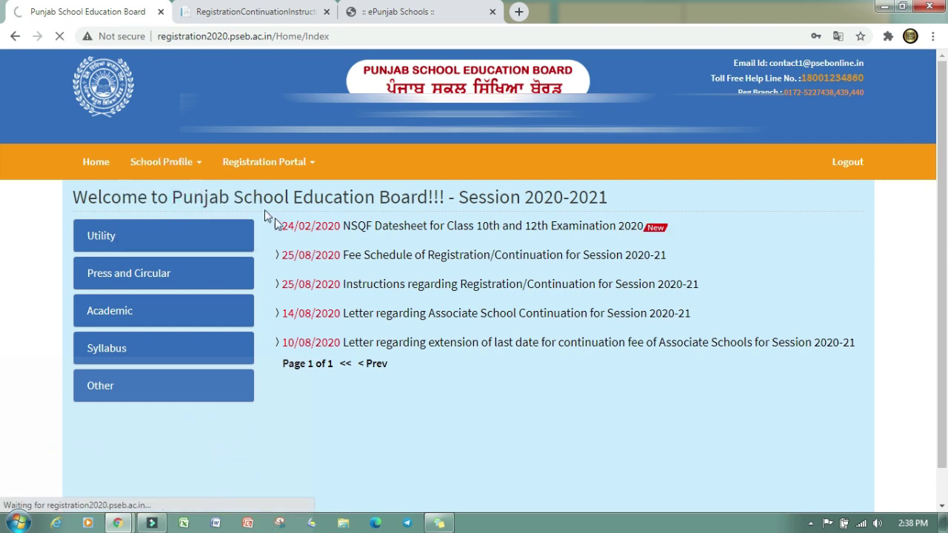
{"action": "scroll", "coordinate": [342, 350], "scroll_direction": "down", "scroll_amount": 4}
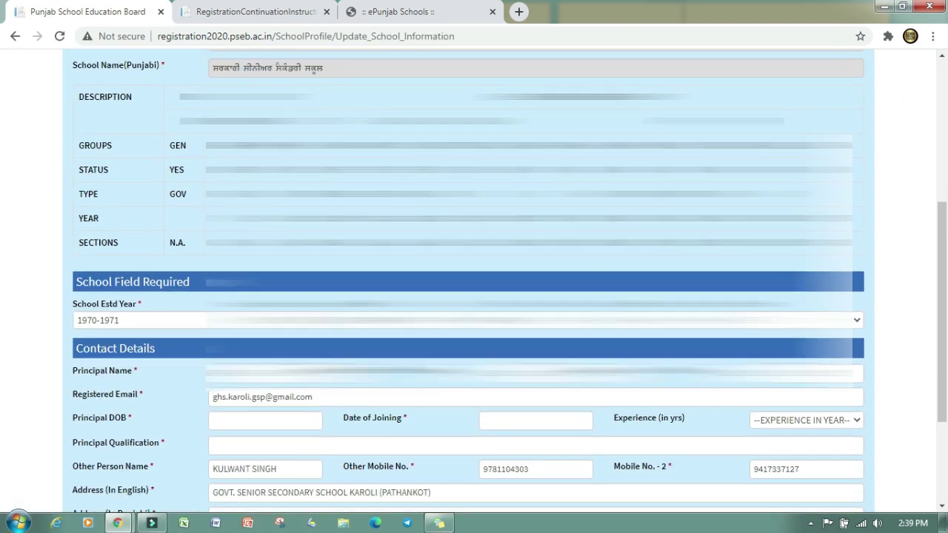
{"action": "scroll", "coordinate": [474, 281], "scroll_direction": "down", "scroll_amount": 2}
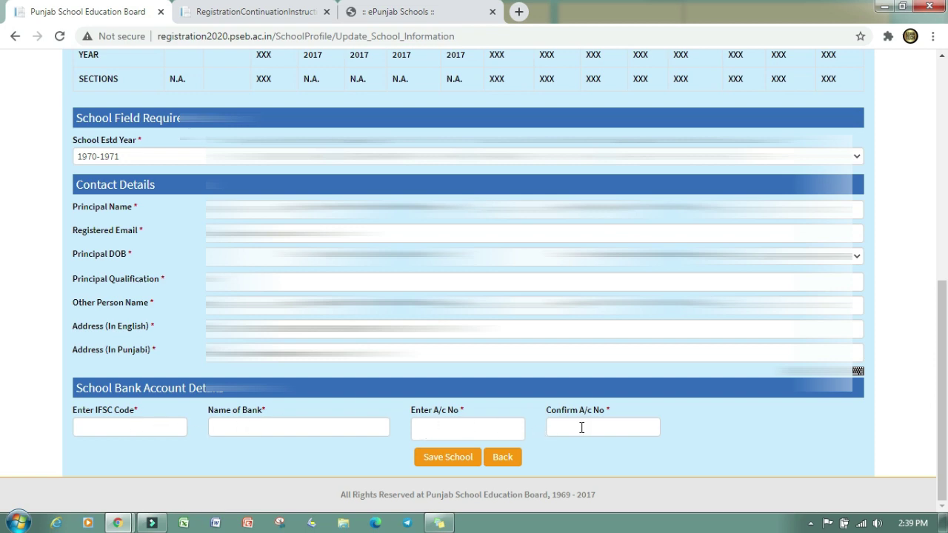
{"action": "left_click", "coordinate": [466, 459]}
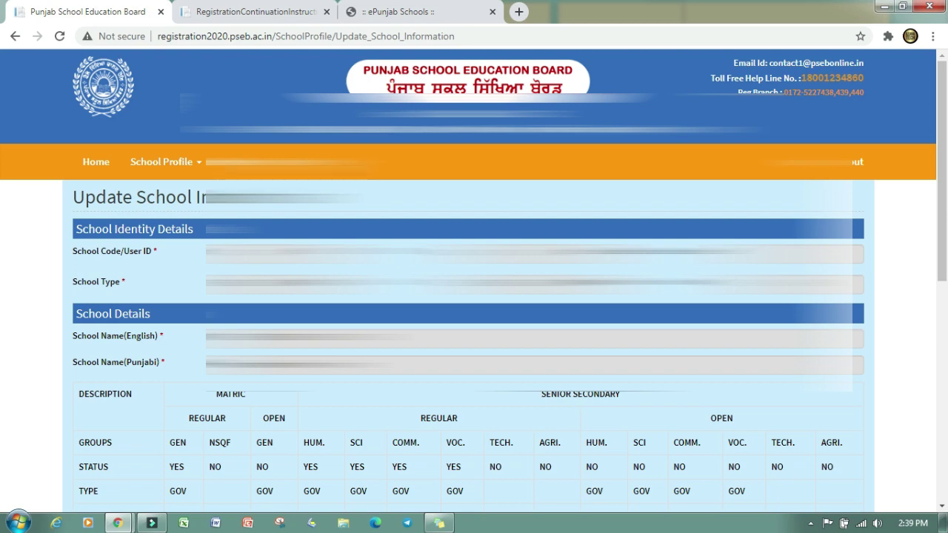
- Open the Registration Portal, read through the important notice and dismiss it
{"action": "left_click", "coordinate": [299, 167]}
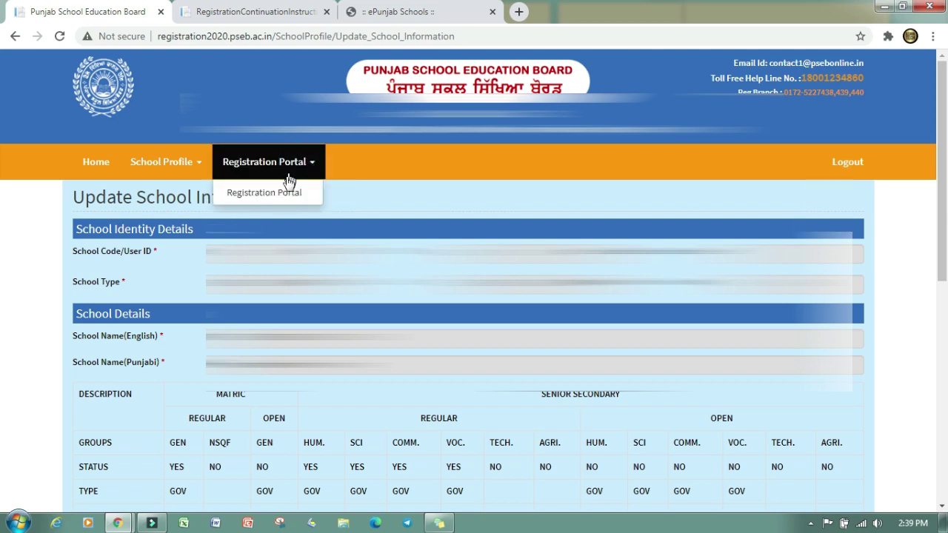
{"action": "left_click", "coordinate": [282, 197]}
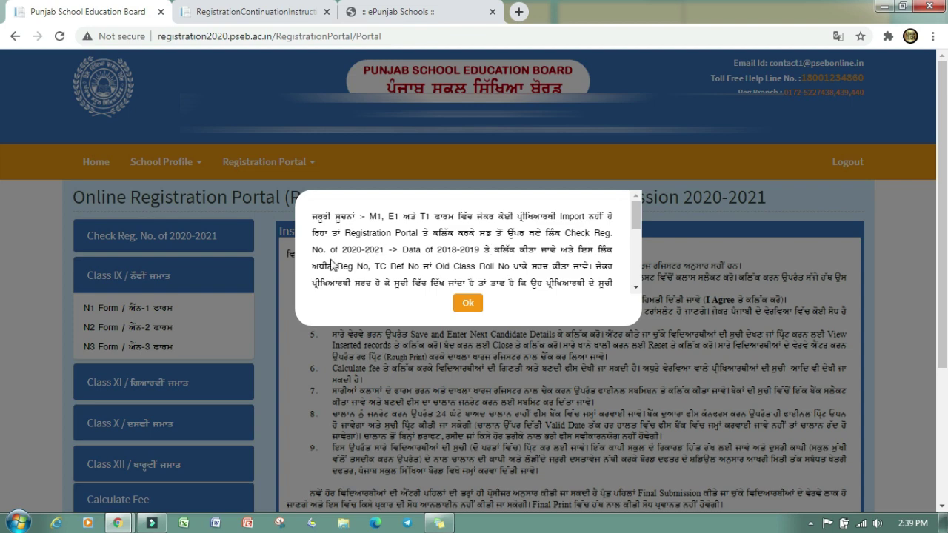
{"action": "left_click_drag", "start_coordinate": [635, 215], "coordinate": [638, 243]}
{"action": "left_click", "coordinate": [483, 304]}
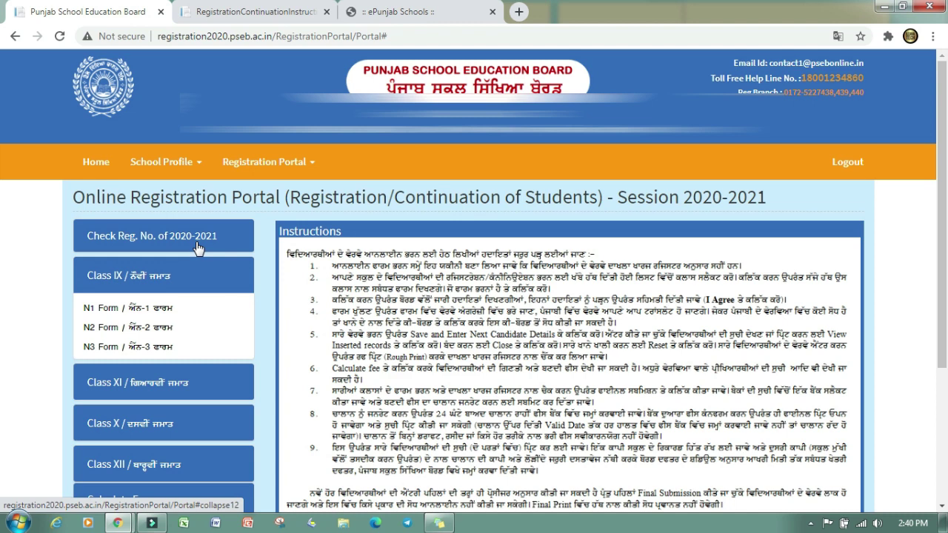
- Check the instructions PDF for which Class IX students need the N1, N2 or N3 form, and return to the portal
{"action": "scroll", "coordinate": [238, 329], "scroll_direction": "down", "scroll_amount": 2}
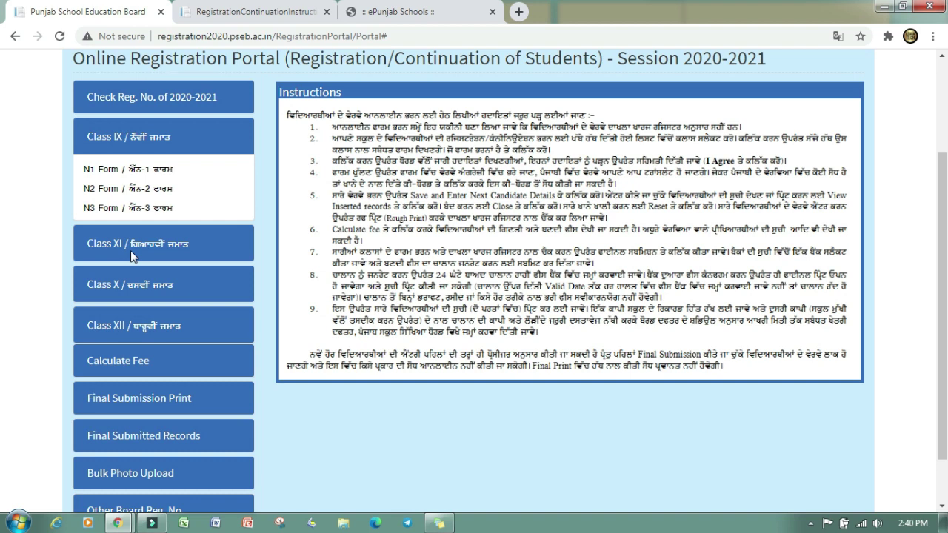
{"action": "left_click", "coordinate": [383, 16]}
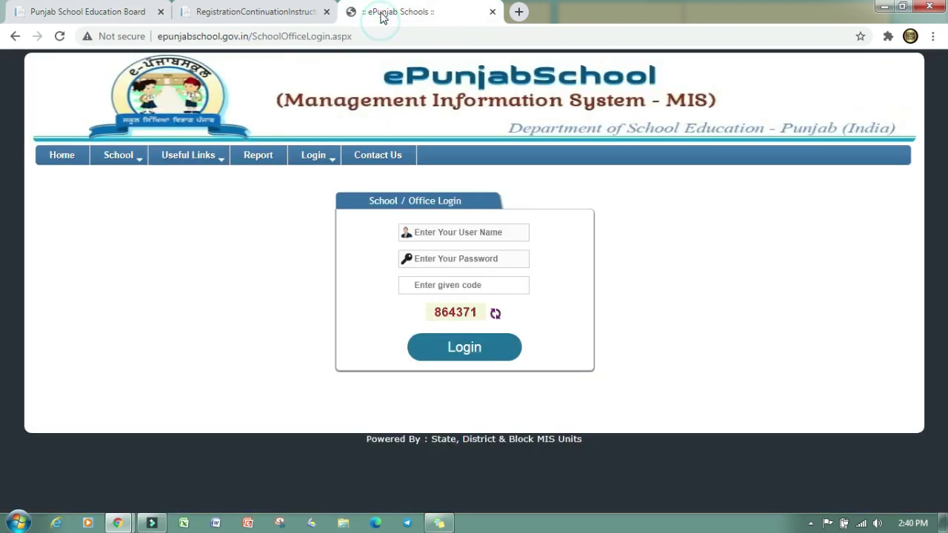
{"action": "left_click", "coordinate": [255, 12]}
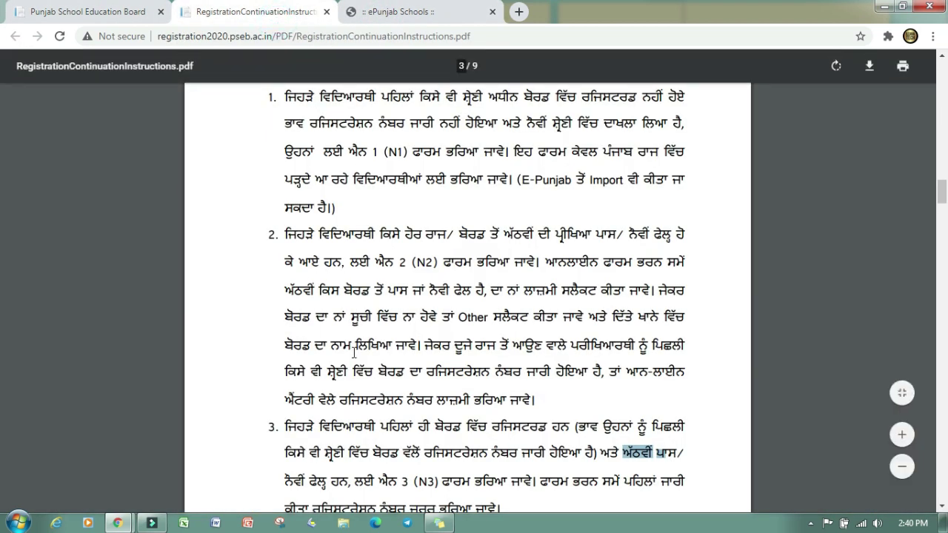
{"action": "scroll", "coordinate": [354, 353], "scroll_direction": "down", "scroll_amount": 2}
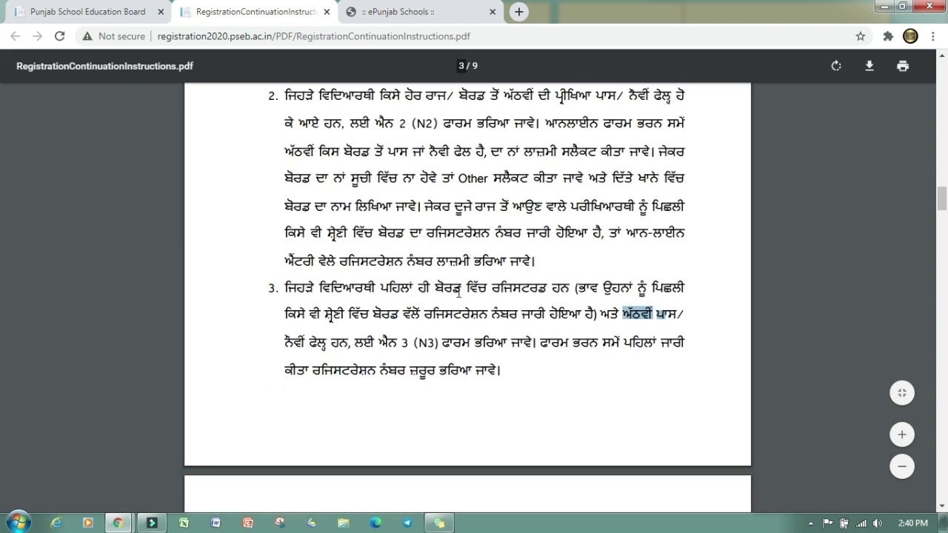
{"action": "left_click", "coordinate": [100, 13]}
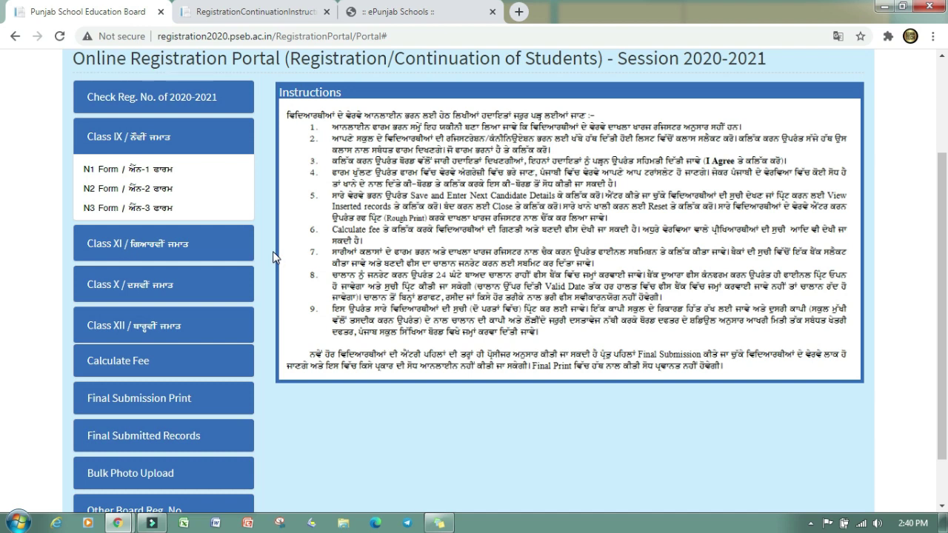
- Open the Class IX N3 Form and submit the I Agree declaration for its instructions
{"action": "left_click", "coordinate": [112, 214]}
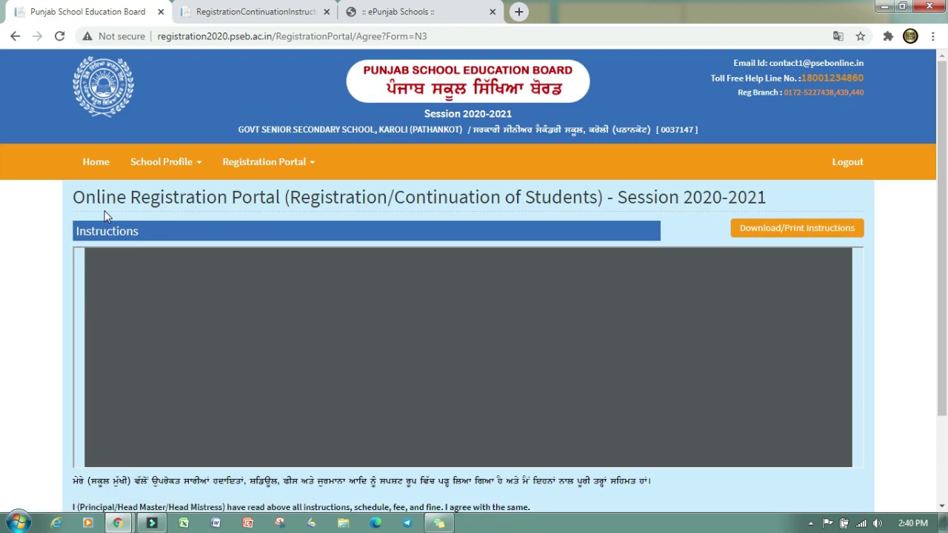
{"action": "scroll", "coordinate": [571, 212], "scroll_direction": "down", "scroll_amount": 1}
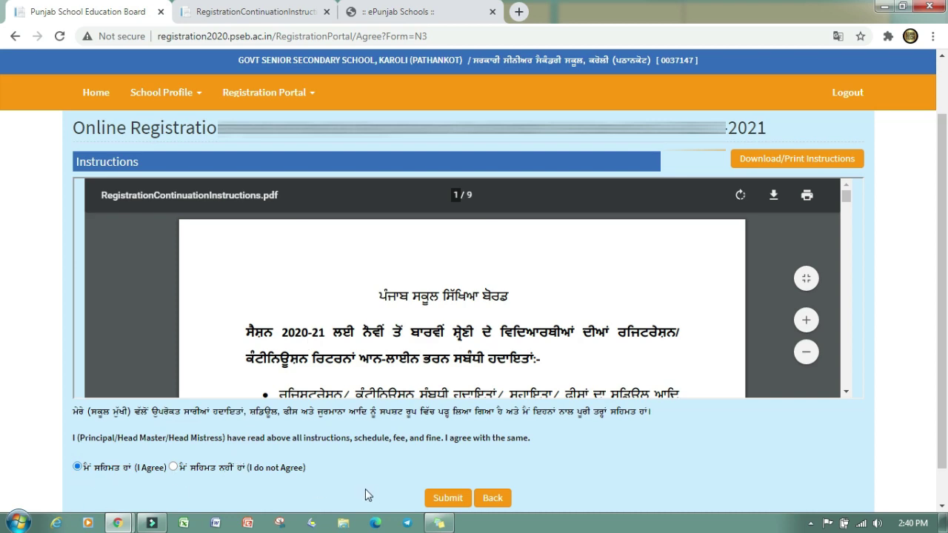
{"action": "left_click", "coordinate": [445, 500]}
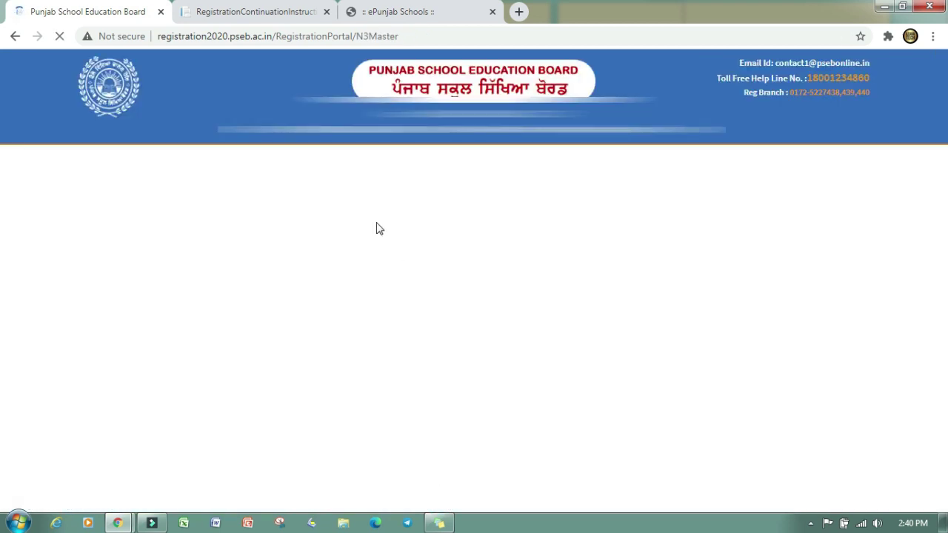
- Open the import of 8th Pass students of Self/Other School (Session 2019-20) and search all records from SELF SCHOOL
{"action": "scroll", "coordinate": [265, 200], "scroll_direction": "down", "scroll_amount": 2}
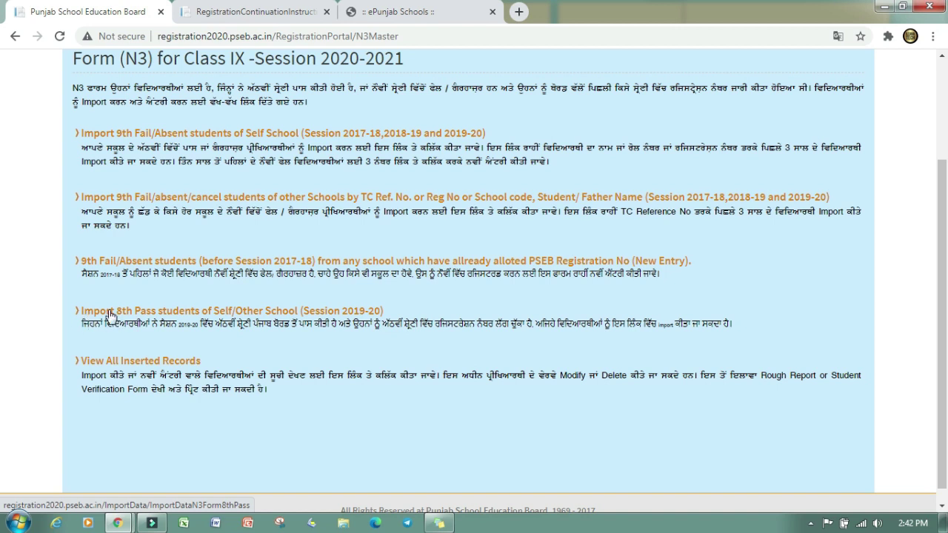
{"action": "left_click", "coordinate": [109, 314]}
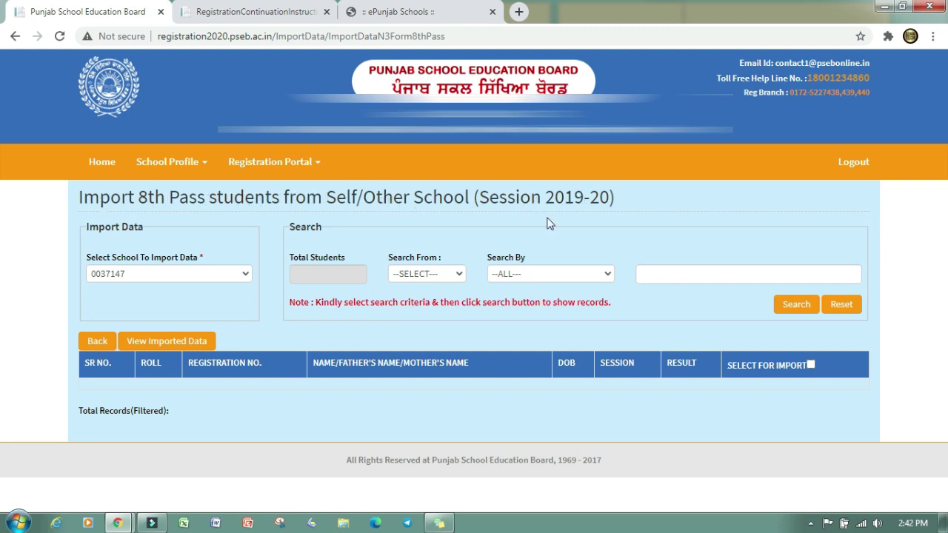
{"action": "left_click", "coordinate": [176, 272]}
{"action": "left_click", "coordinate": [172, 271]}
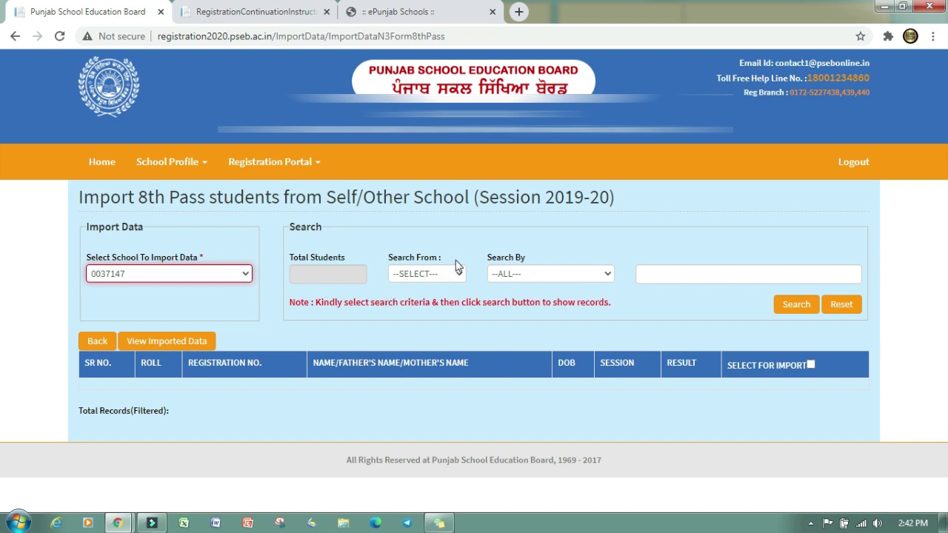
{"action": "left_click", "coordinate": [427, 273]}
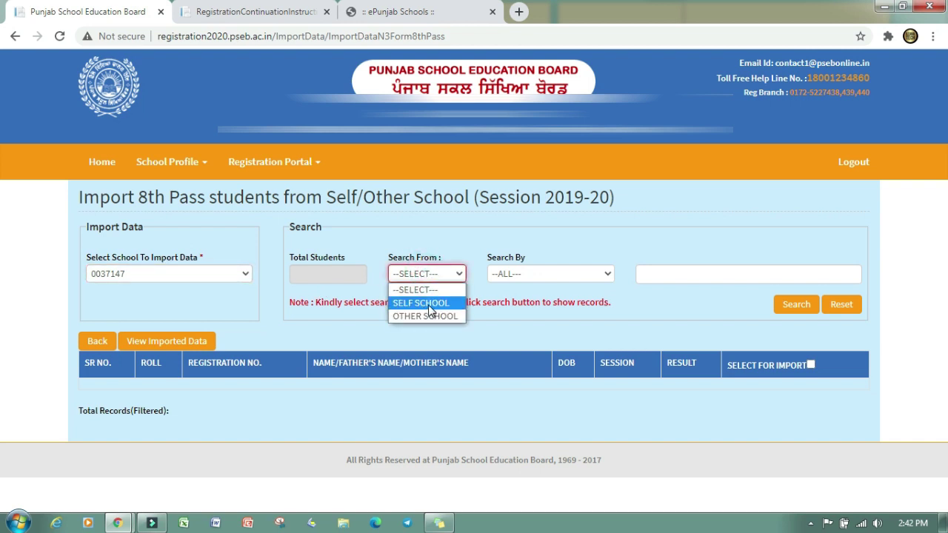
{"action": "left_click", "coordinate": [434, 309]}
{"action": "left_click", "coordinate": [434, 271]}
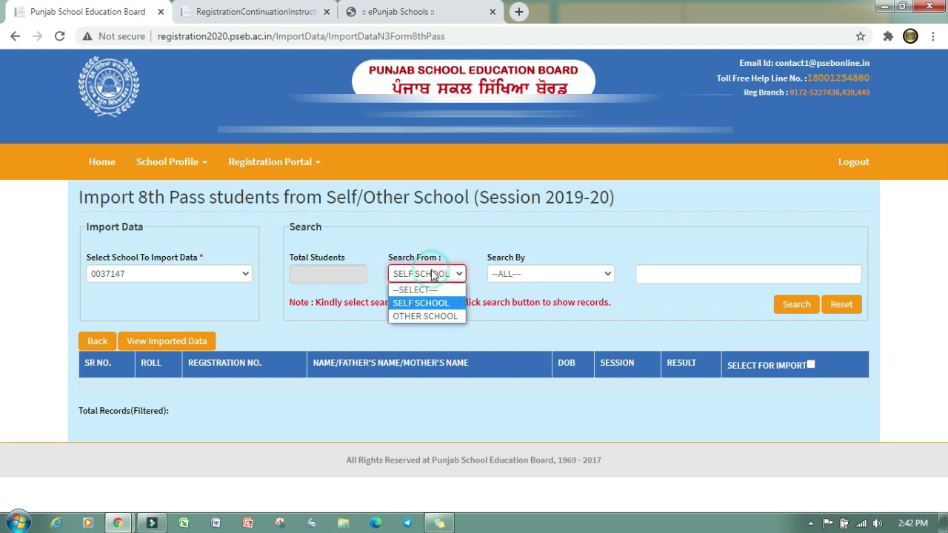
{"action": "left_click", "coordinate": [442, 272]}
{"action": "left_click", "coordinate": [508, 273]}
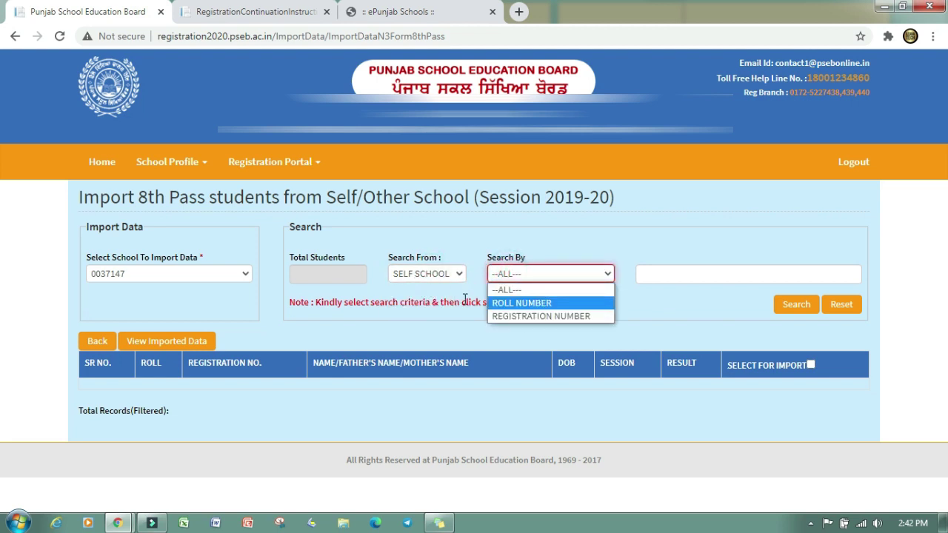
{"action": "left_click_drag", "start_coordinate": [462, 302], "coordinate": [466, 302]}
{"action": "left_click", "coordinate": [796, 304]}
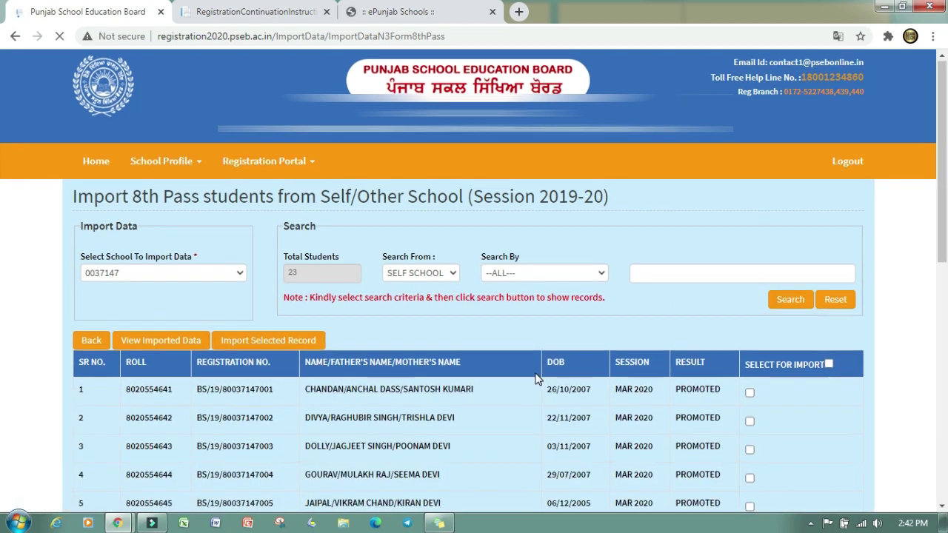
- Look through the listed 8th pass students and select all of them for import
{"action": "scroll", "coordinate": [536, 376], "scroll_direction": "down", "scroll_amount": 4}
{"action": "scroll", "coordinate": [535, 376], "scroll_direction": "down", "scroll_amount": 3}
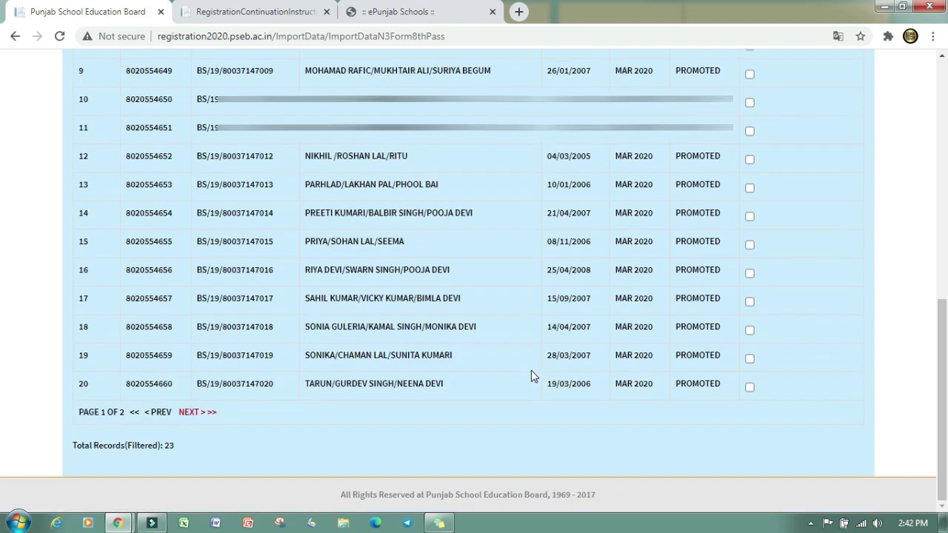
{"action": "scroll", "coordinate": [531, 371], "scroll_direction": "up", "scroll_amount": 6}
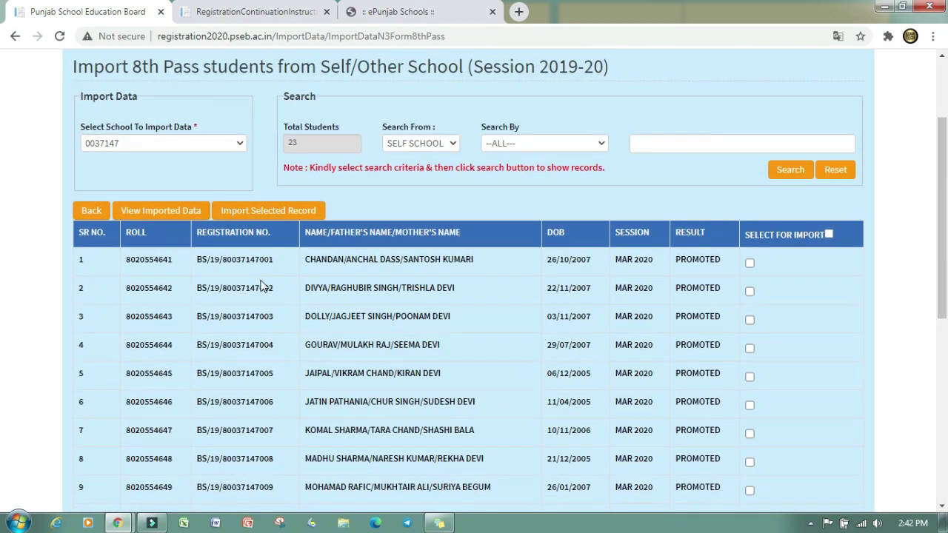
{"action": "scroll", "coordinate": [255, 284], "scroll_direction": "down", "scroll_amount": 6}
{"action": "scroll", "coordinate": [252, 284], "scroll_direction": "up", "scroll_amount": 4}
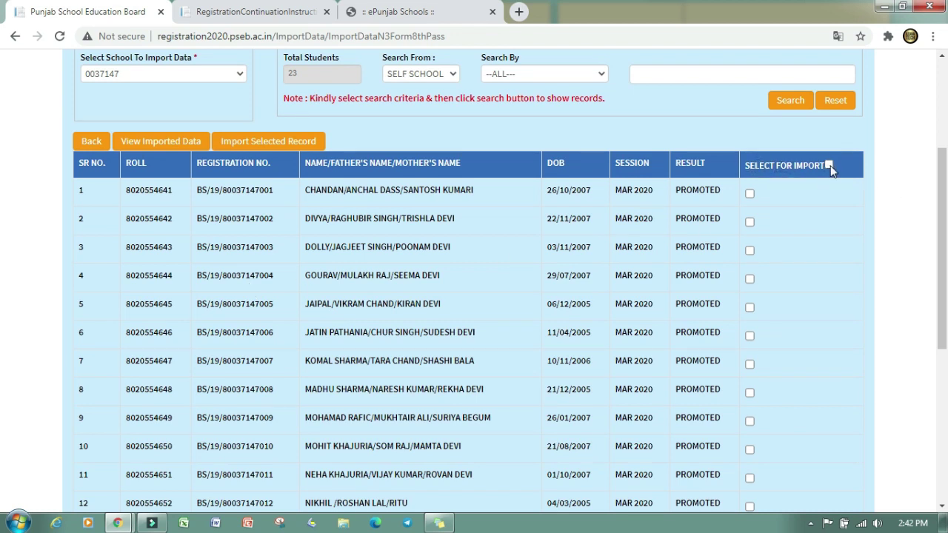
{"action": "left_click", "coordinate": [829, 166]}
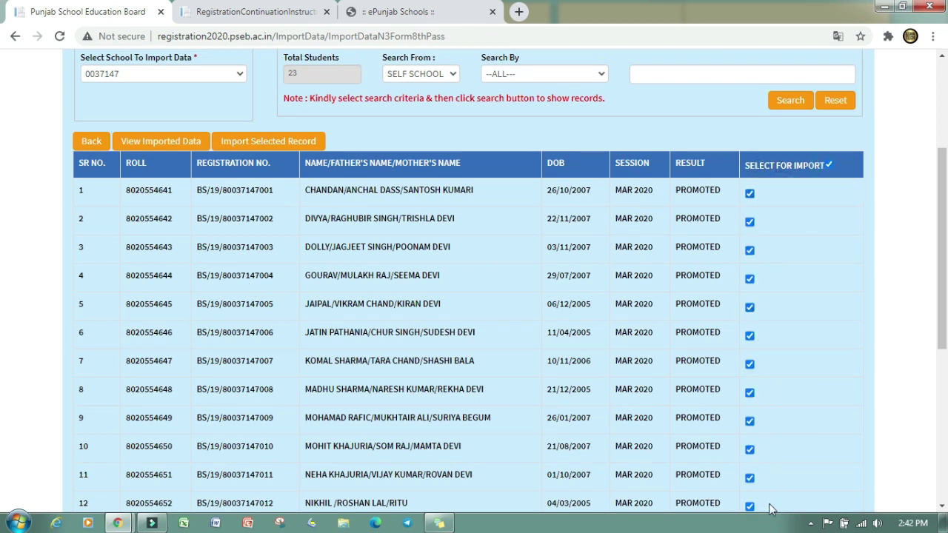
- Clear the selection of all listed students, select only the first student, and import that record
{"action": "scroll", "coordinate": [772, 489], "scroll_direction": "down", "scroll_amount": 5}
{"action": "scroll", "coordinate": [767, 457], "scroll_direction": "up", "scroll_amount": 4}
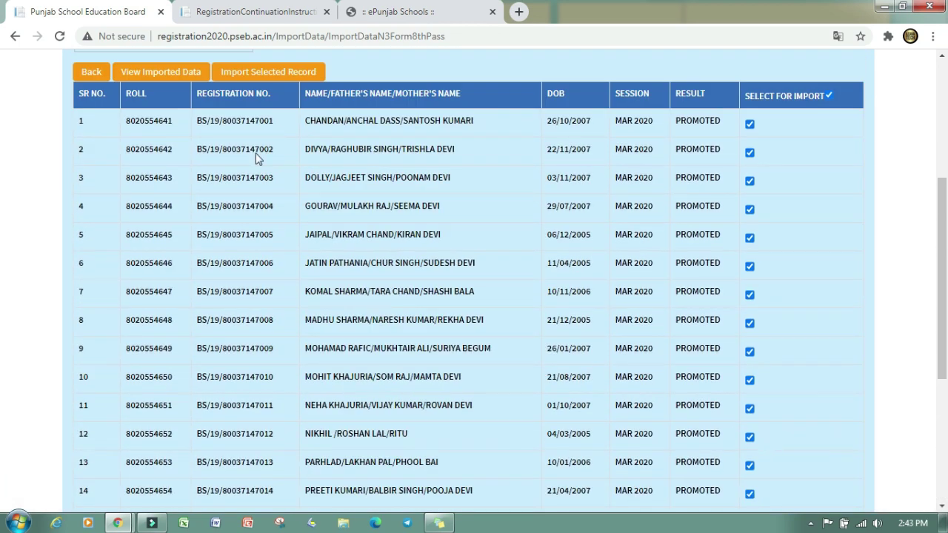
{"action": "scroll", "coordinate": [259, 77], "scroll_direction": "up", "scroll_amount": 2}
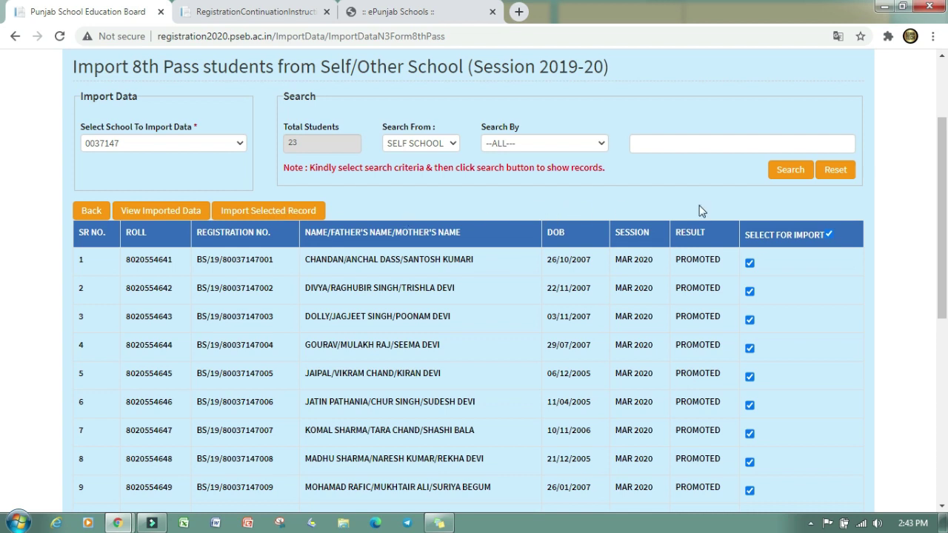
{"action": "left_click", "coordinate": [829, 234]}
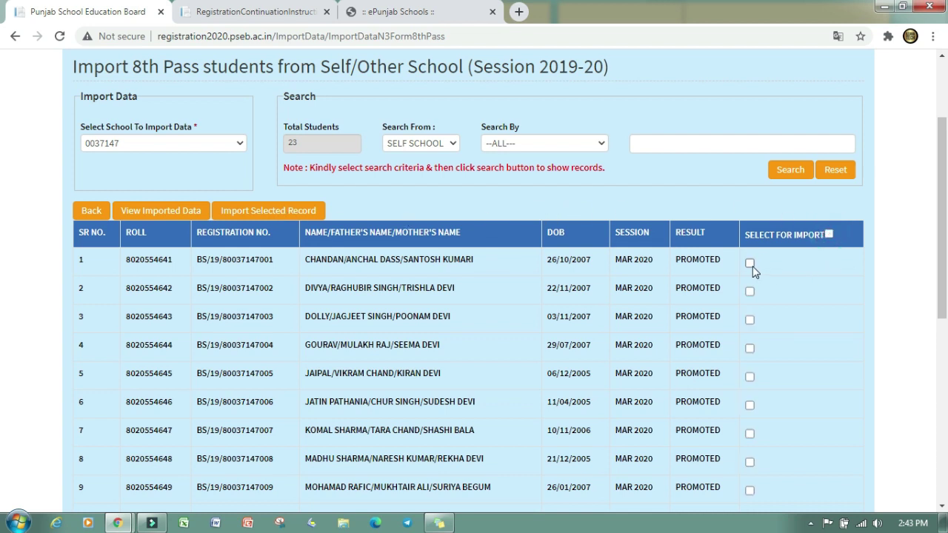
{"action": "left_click", "coordinate": [750, 263]}
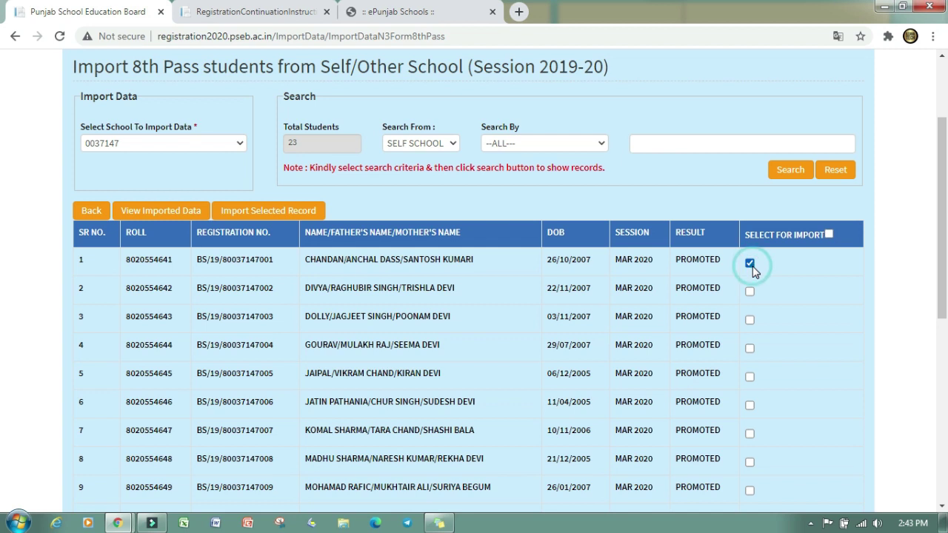
{"action": "left_click", "coordinate": [278, 216]}
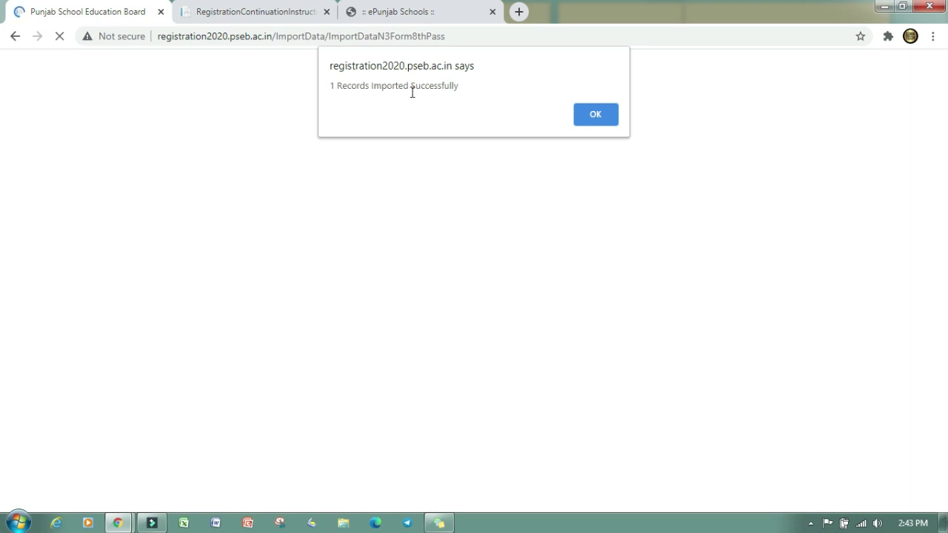
{"action": "left_click", "coordinate": [593, 115]}
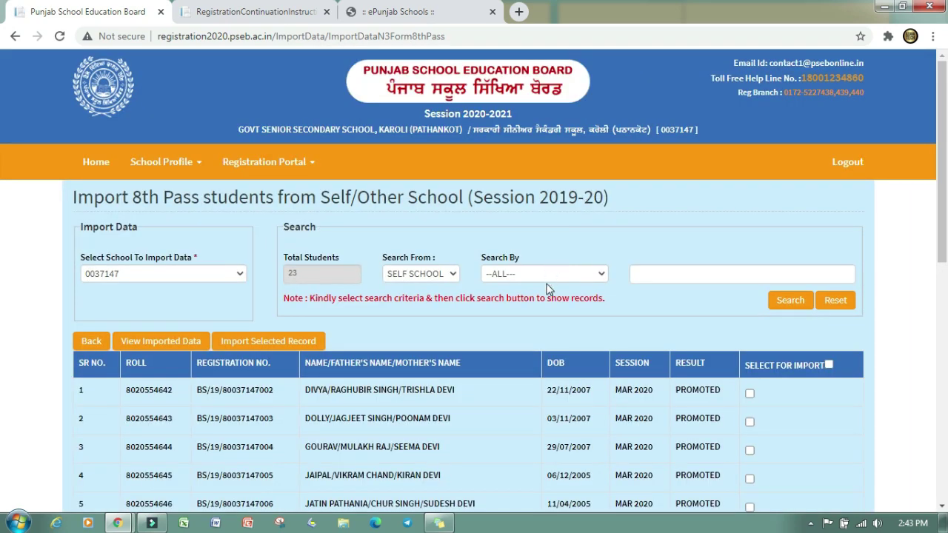
- Look through the students still listed for import, and open the view of imported data
{"action": "scroll", "coordinate": [547, 289], "scroll_direction": "down", "scroll_amount": 1}
{"action": "scroll", "coordinate": [789, 331], "scroll_direction": "down", "scroll_amount": 2}
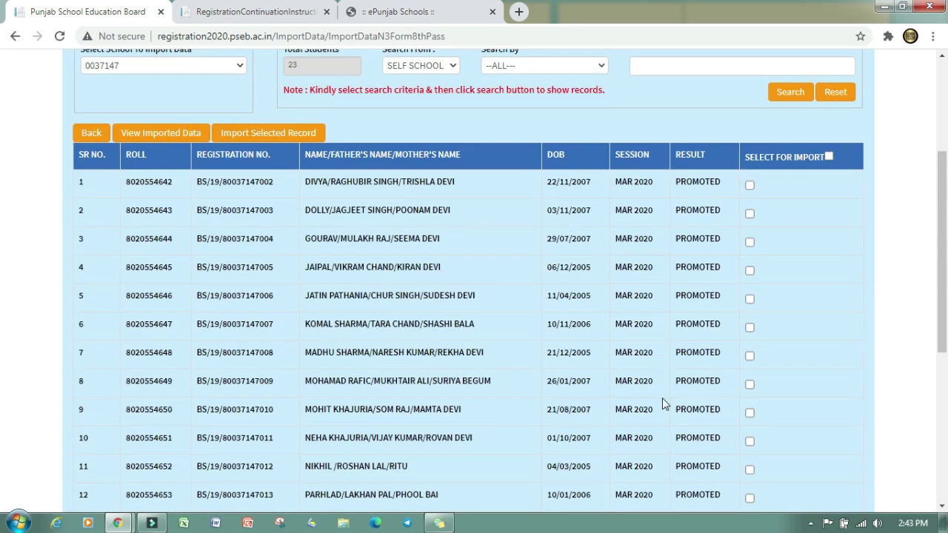
{"action": "scroll", "coordinate": [662, 400], "scroll_direction": "down", "scroll_amount": 5}
{"action": "scroll", "coordinate": [662, 400], "scroll_direction": "up", "scroll_amount": 4}
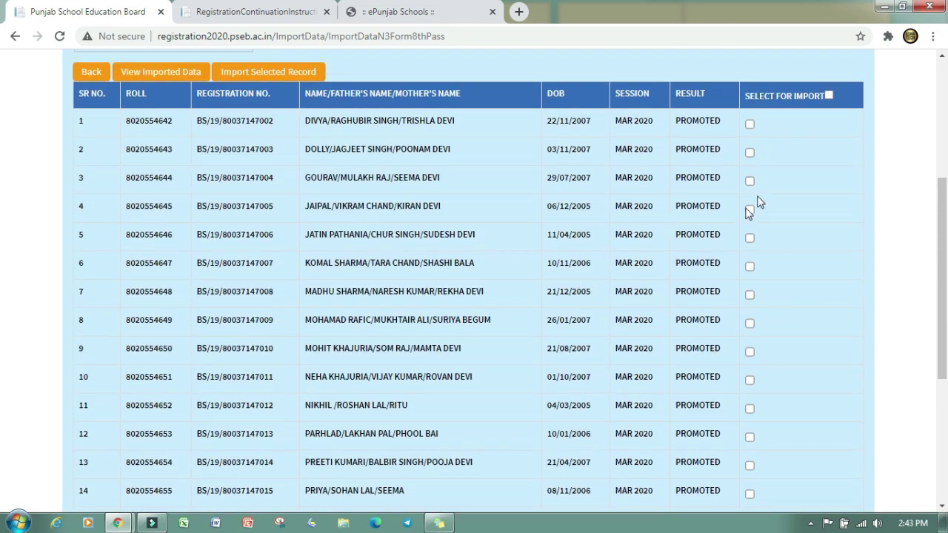
{"action": "scroll", "coordinate": [580, 231], "scroll_direction": "up", "scroll_amount": 1}
{"action": "scroll", "coordinate": [579, 230], "scroll_direction": "up", "scroll_amount": 2}
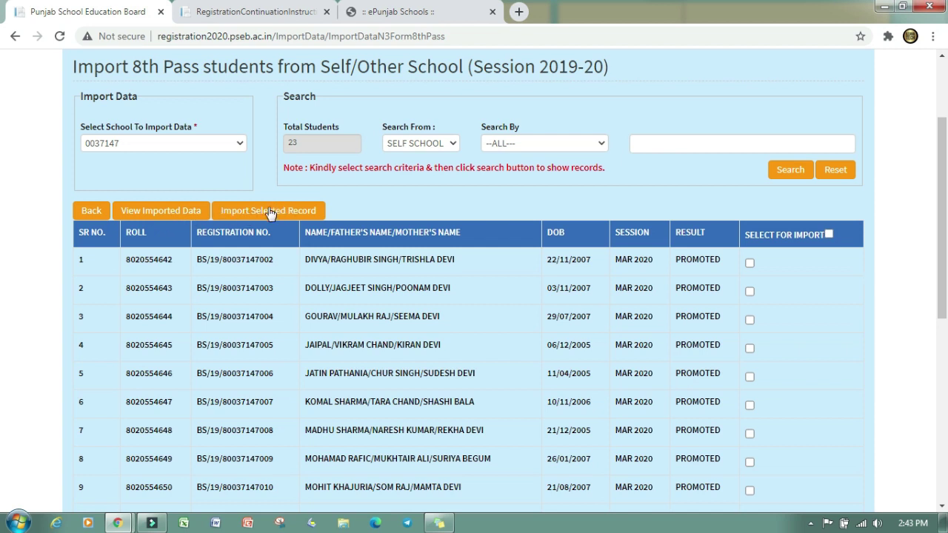
{"action": "left_click", "coordinate": [152, 217]}
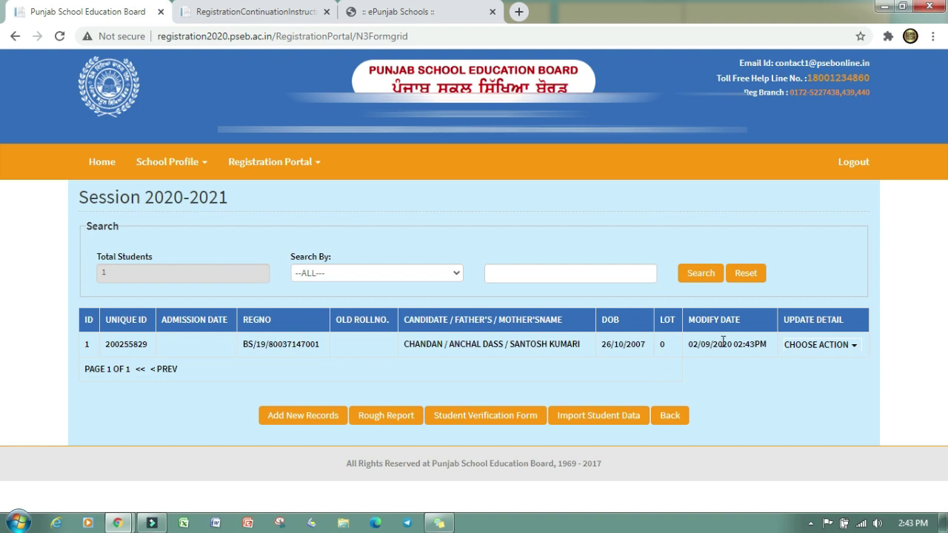
- Return to the Registration Portal, reopen the Class IX N3 Form, and submit the I Agree declaration
{"action": "left_click", "coordinate": [280, 163]}
{"action": "left_click", "coordinate": [268, 192]}
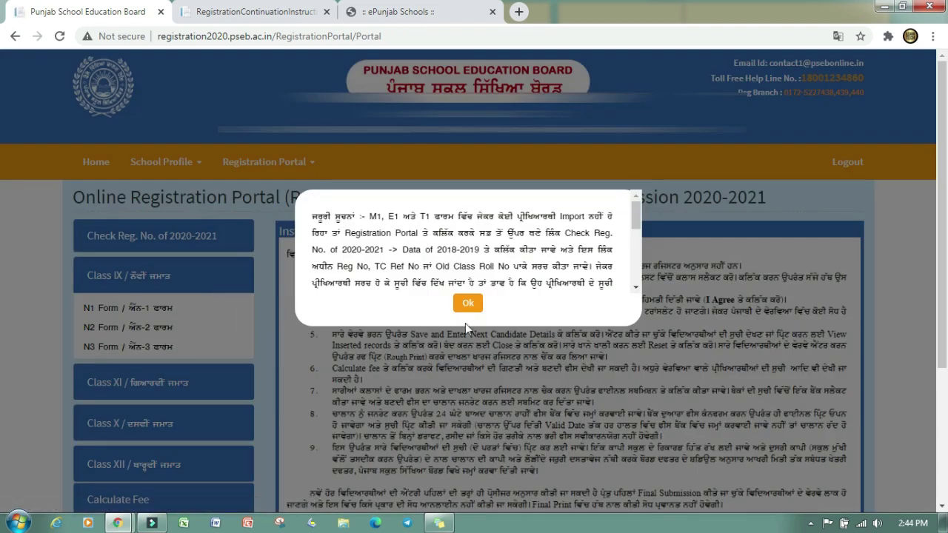
{"action": "left_click", "coordinate": [467, 304]}
{"action": "left_click", "coordinate": [103, 348]}
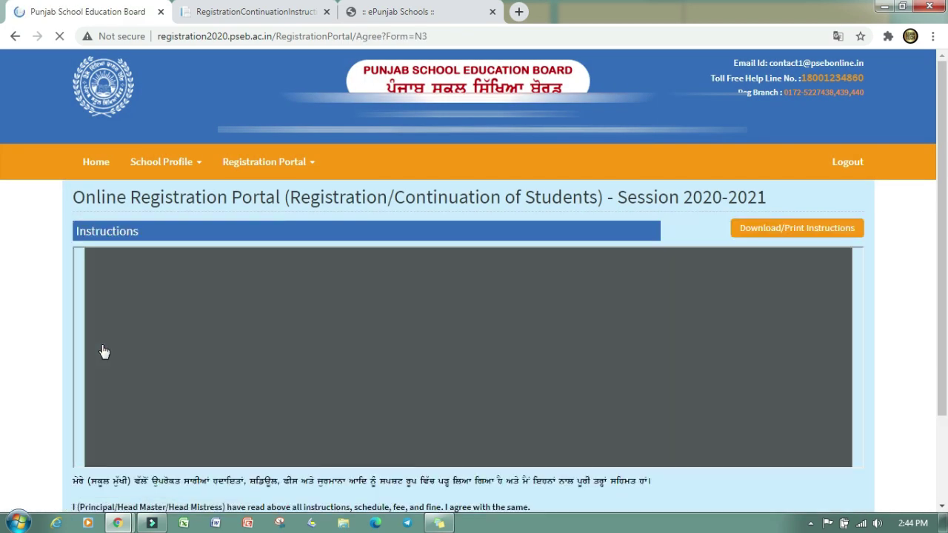
{"action": "scroll", "coordinate": [891, 321], "scroll_direction": "down", "scroll_amount": 2}
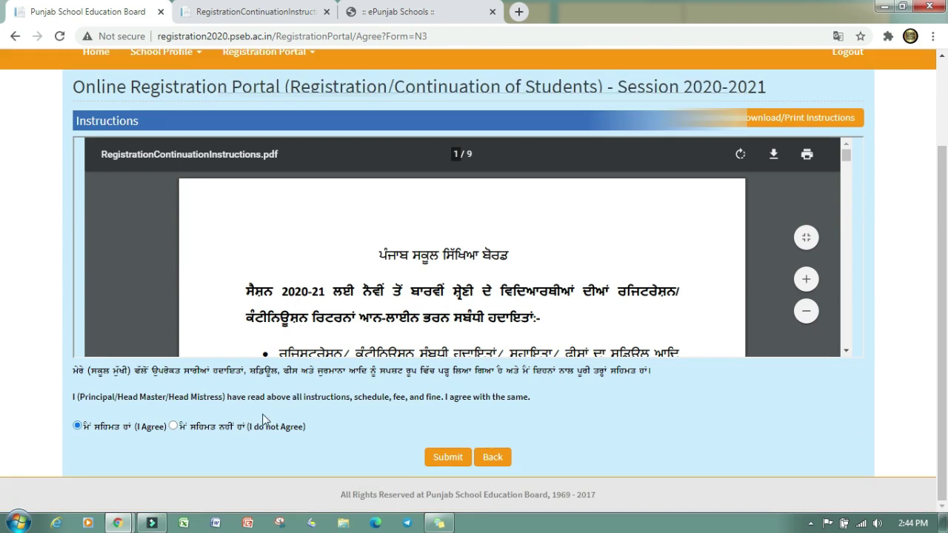
{"action": "left_click", "coordinate": [448, 457]}
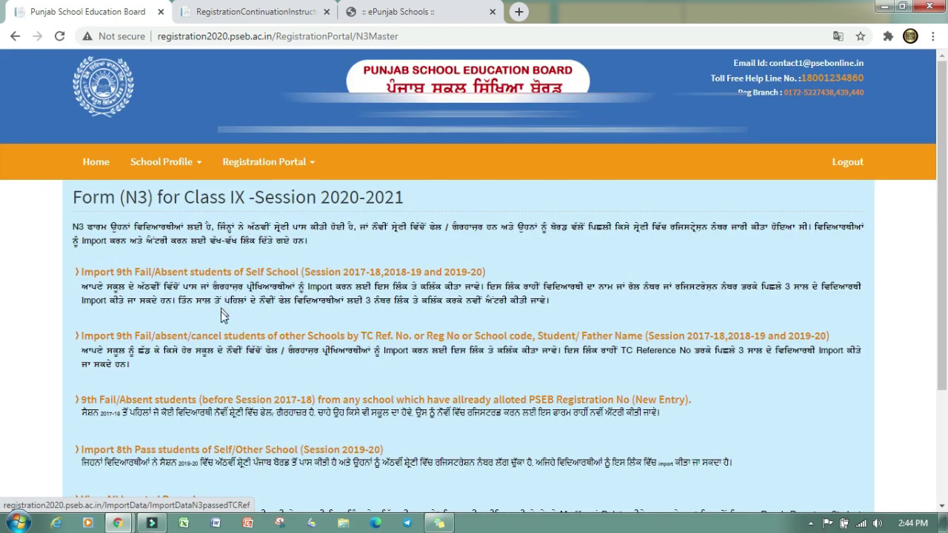
- View all inserted N3 records and open the imported student's record for modification
{"action": "scroll", "coordinate": [220, 311], "scroll_direction": "down", "scroll_amount": 3}
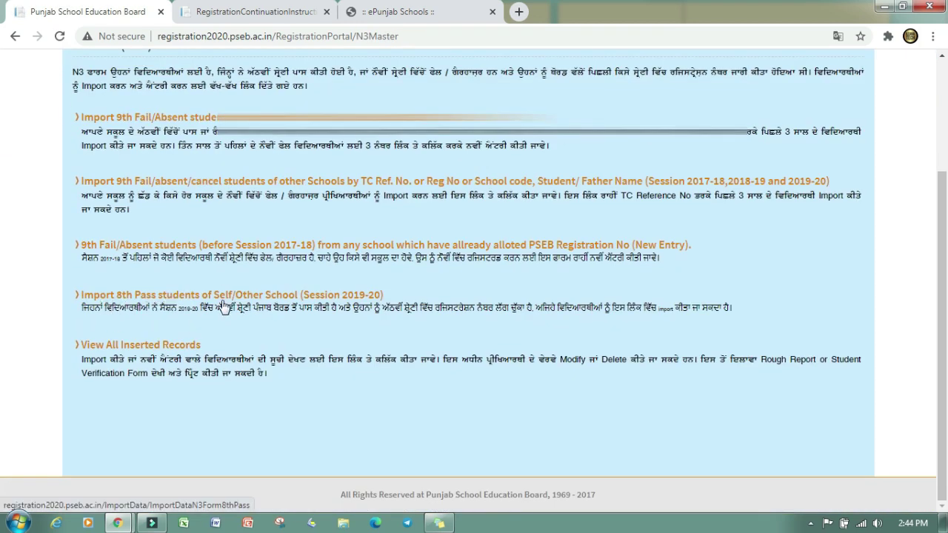
{"action": "left_click", "coordinate": [121, 346]}
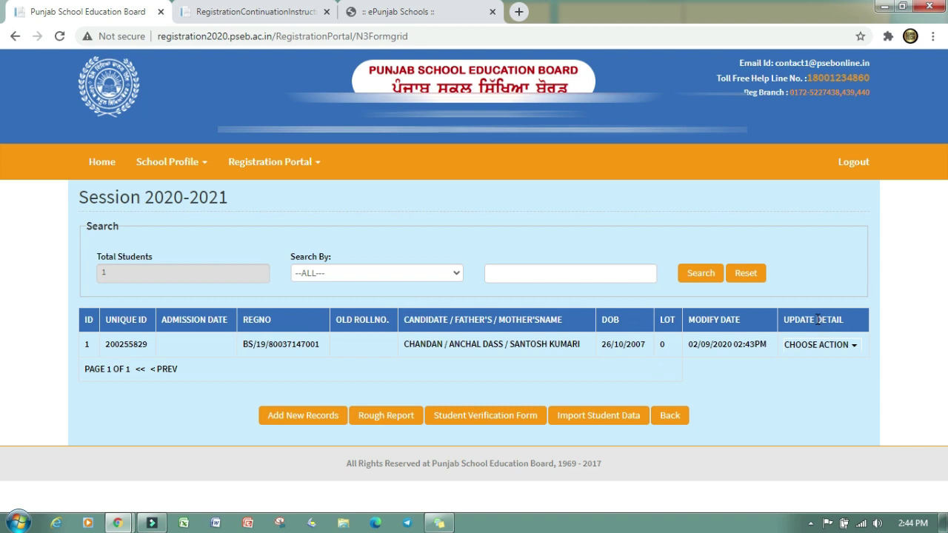
{"action": "mouse_move", "coordinate": [829, 345]}
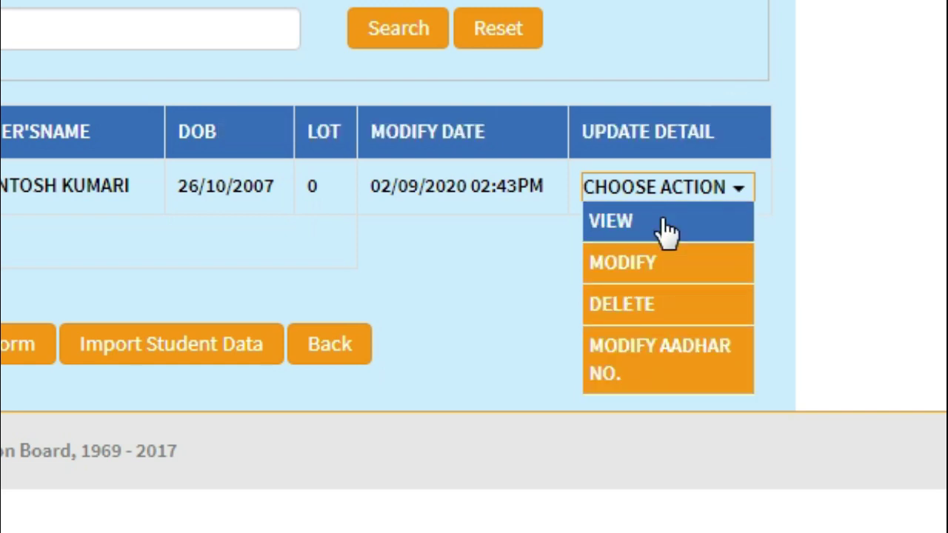
{"action": "left_click", "coordinate": [660, 265]}
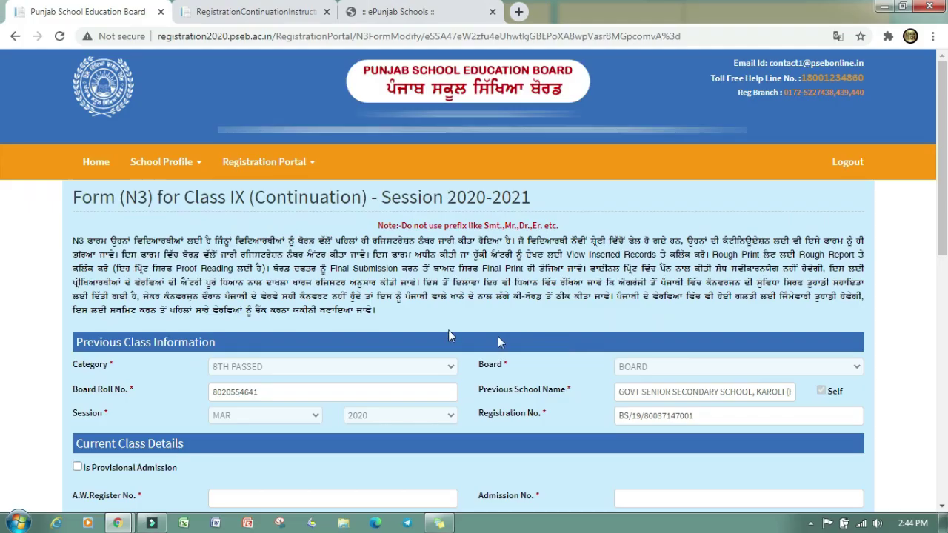
- Review the Previous Class Information and Current Class Details fields, including the available class section options
{"action": "scroll", "coordinate": [322, 309], "scroll_direction": "down", "scroll_amount": 4}
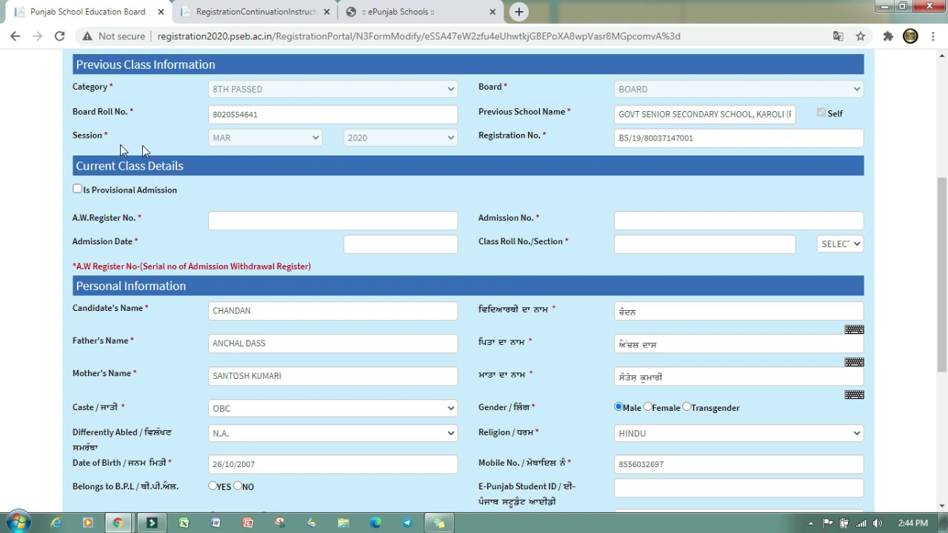
{"action": "scroll", "coordinate": [620, 186], "scroll_direction": "down", "scroll_amount": 2}
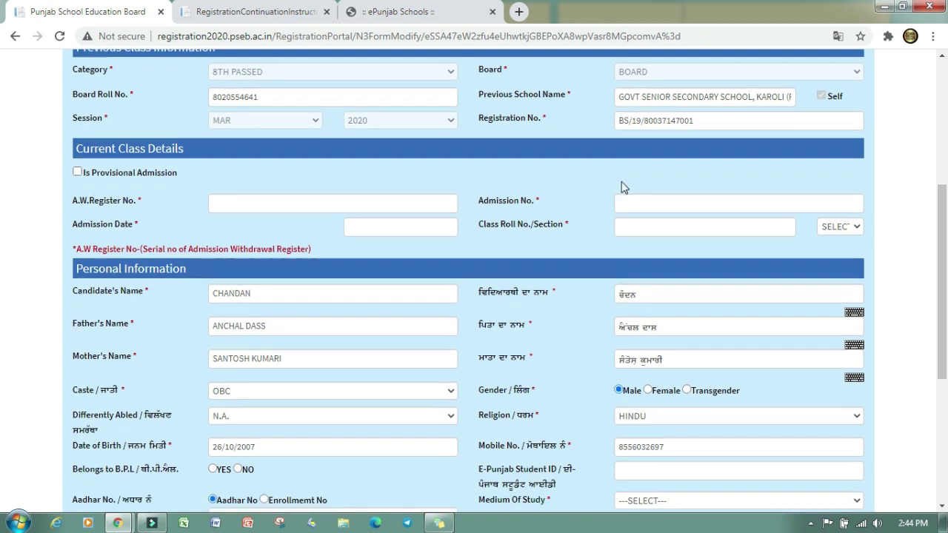
{"action": "scroll", "coordinate": [612, 185], "scroll_direction": "up", "scroll_amount": 1}
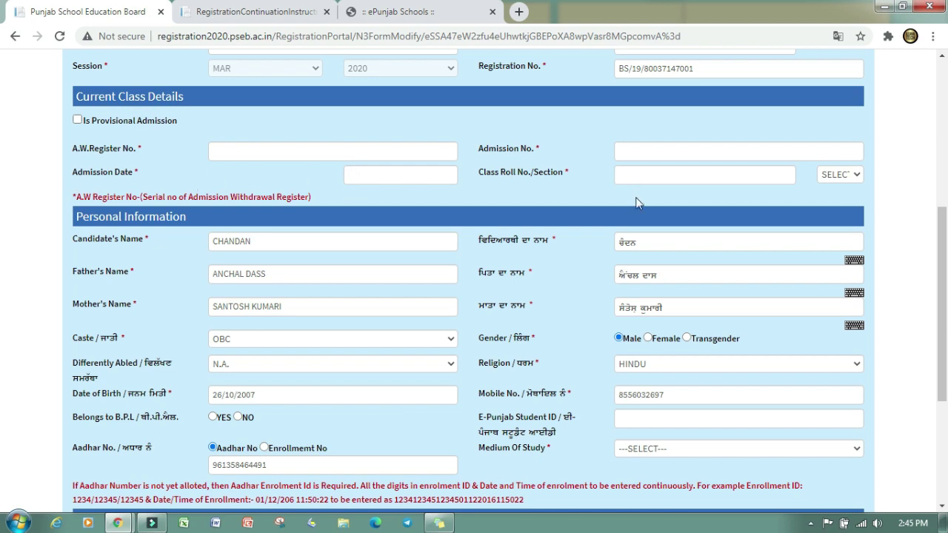
{"action": "left_click", "coordinate": [840, 175]}
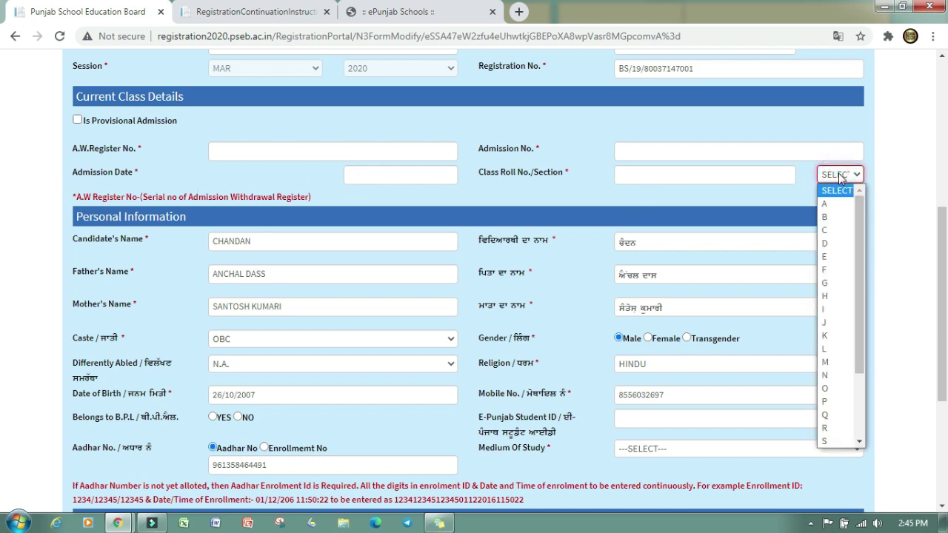
{"action": "left_click", "coordinate": [840, 174]}
{"action": "scroll", "coordinate": [317, 229], "scroll_direction": "down", "scroll_amount": 1}
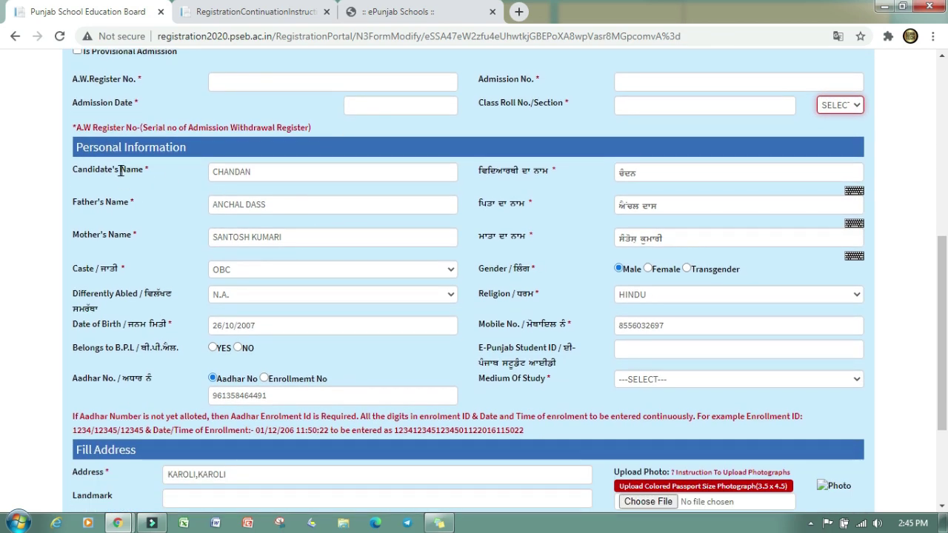
- Show the Punjabi on-screen keyboard for the candidate's Punjabi name field, and close it without editing
{"action": "left_click", "coordinate": [683, 172]}
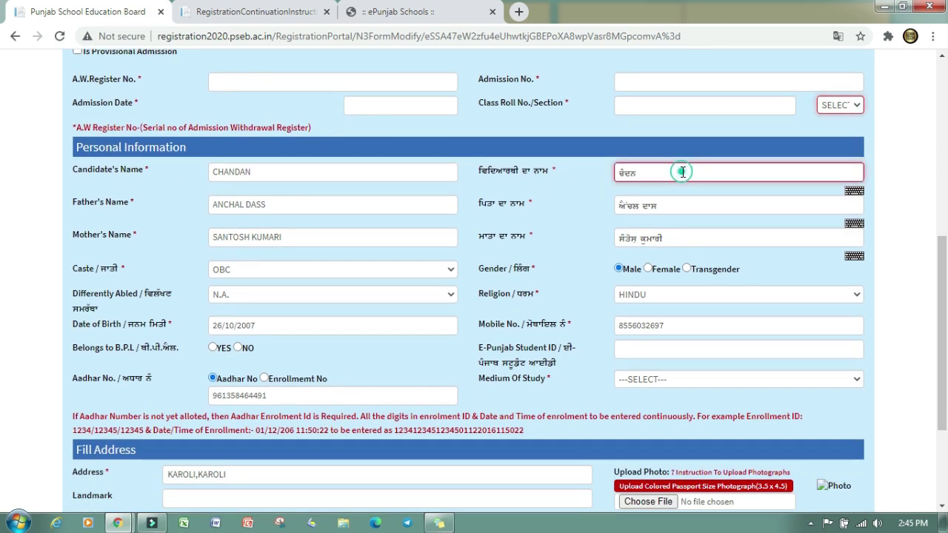
{"action": "left_click", "coordinate": [854, 194]}
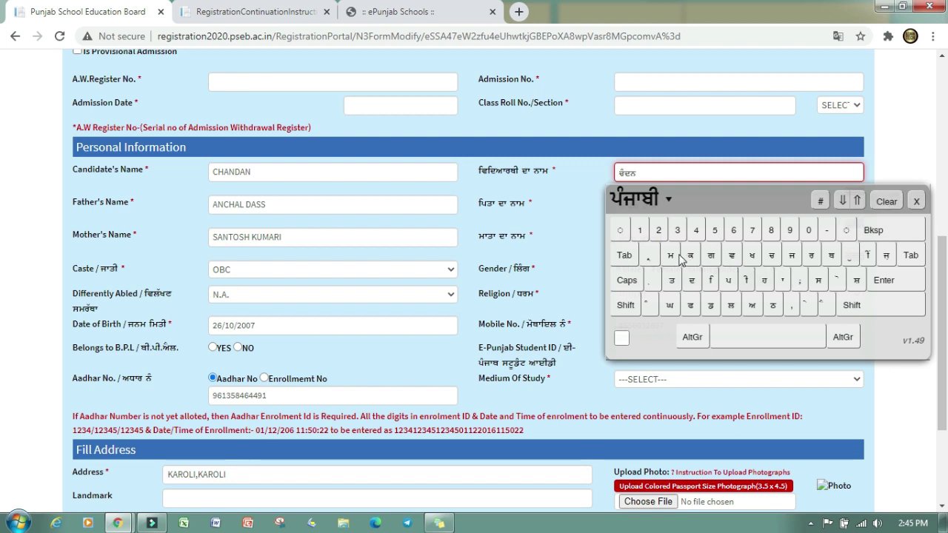
{"action": "left_click", "coordinate": [916, 202]}
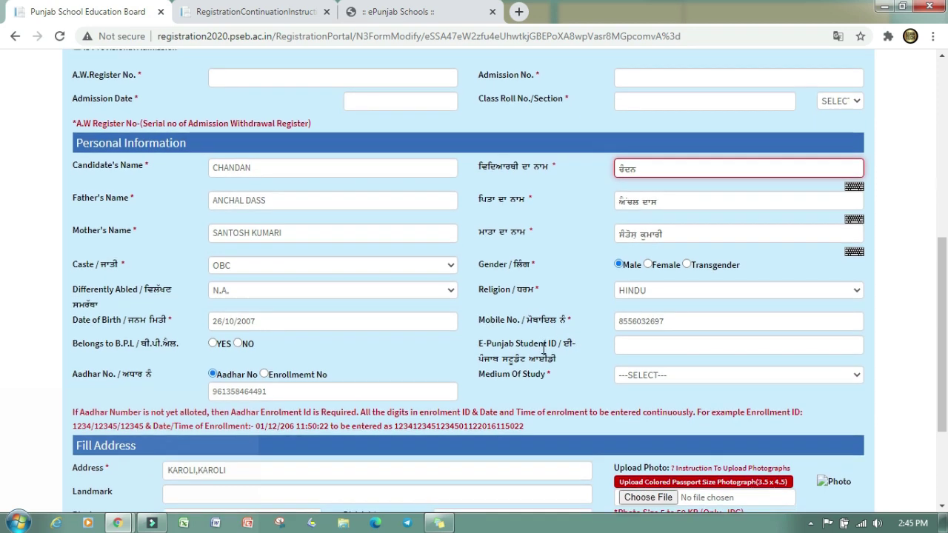
- Review the remaining personal, address, photo and signature fields, including the Medium Of Study options
{"action": "scroll", "coordinate": [542, 346], "scroll_direction": "down", "scroll_amount": 1}
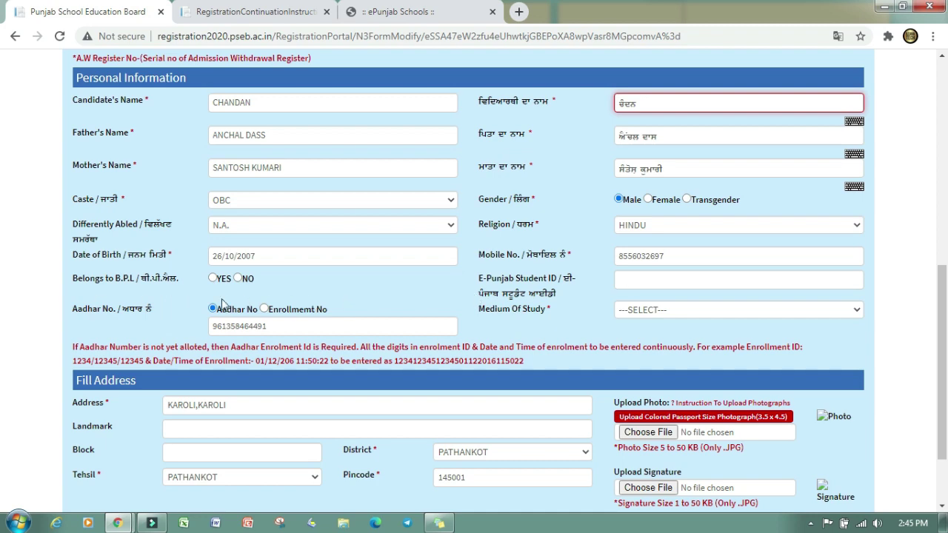
{"action": "scroll", "coordinate": [515, 348], "scroll_direction": "down", "scroll_amount": 2}
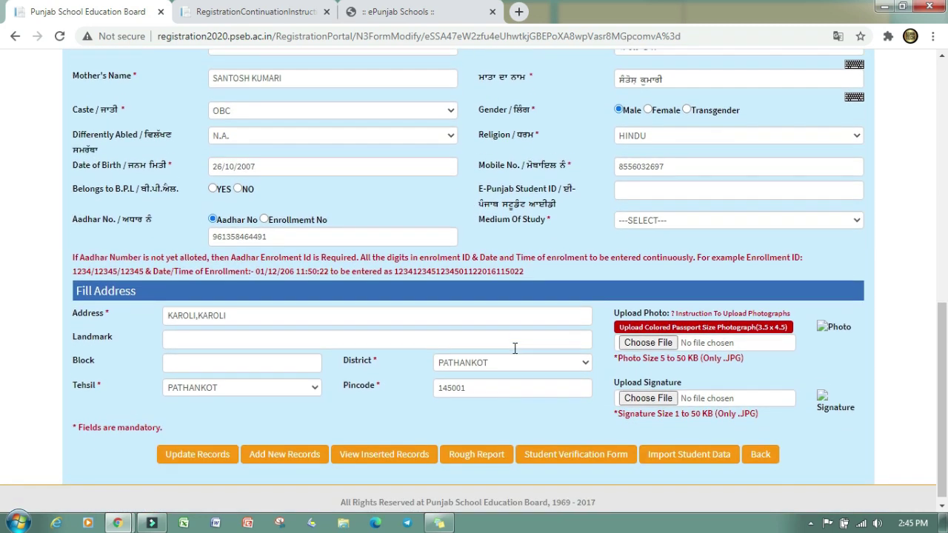
{"action": "left_click", "coordinate": [639, 215]}
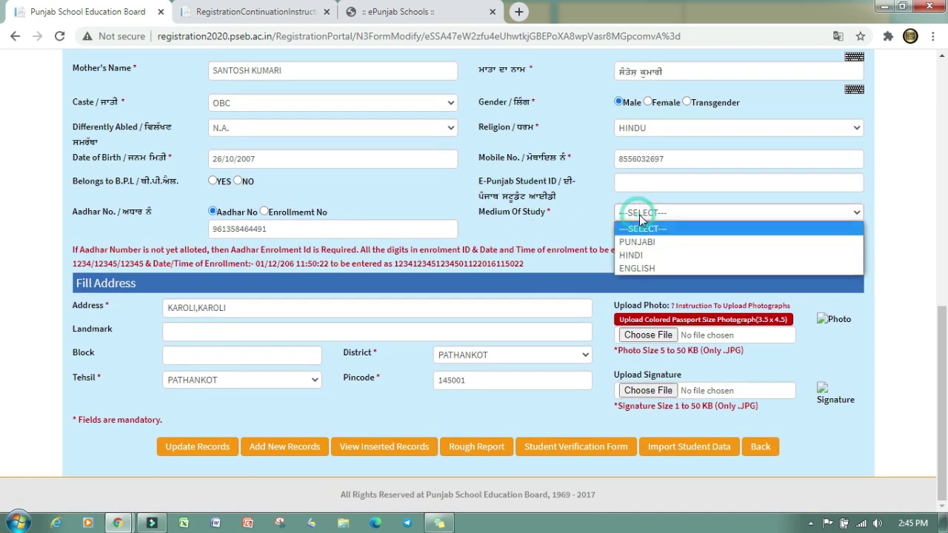
{"action": "left_click", "coordinate": [639, 215]}
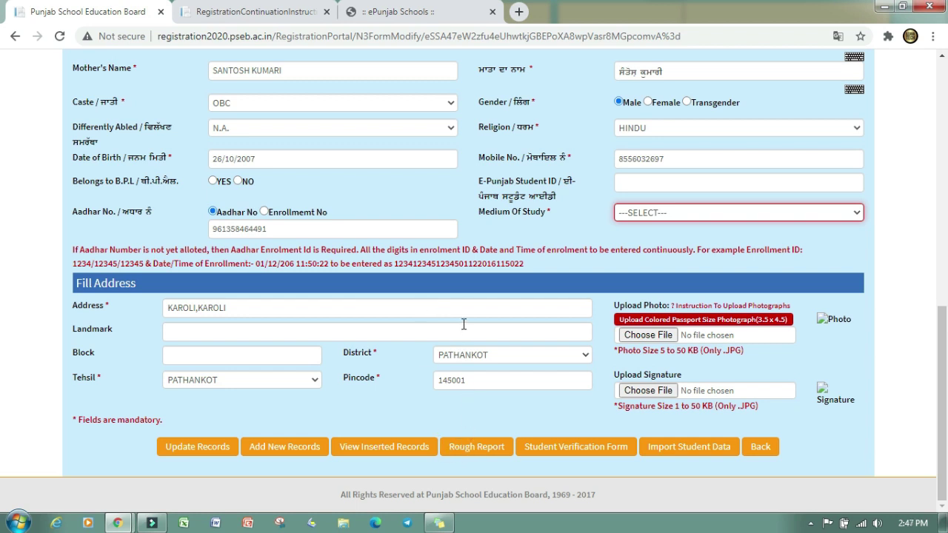
- Leave the student's form without updating it, return to the Registration Portal, and dismiss the notice
{"action": "scroll", "coordinate": [463, 324], "scroll_direction": "up", "scroll_amount": 8}
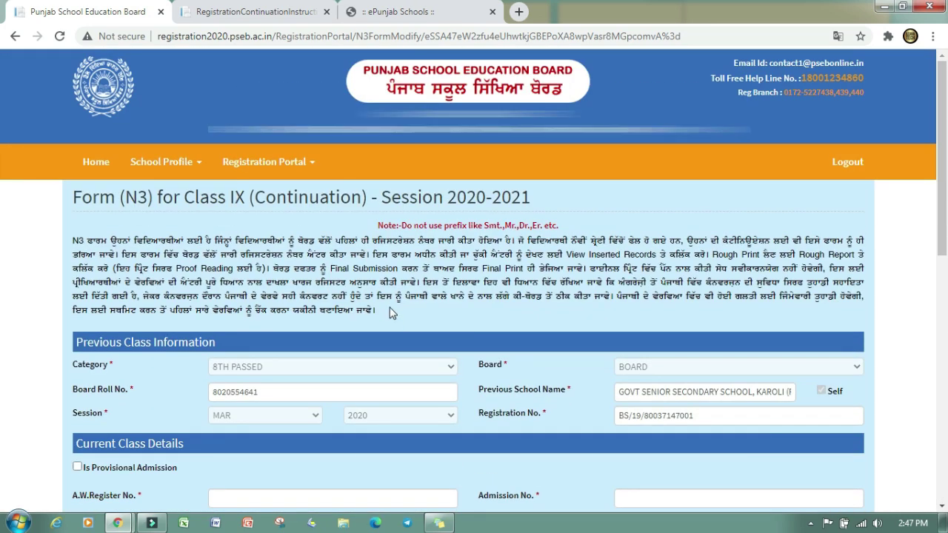
{"action": "left_click", "coordinate": [290, 165]}
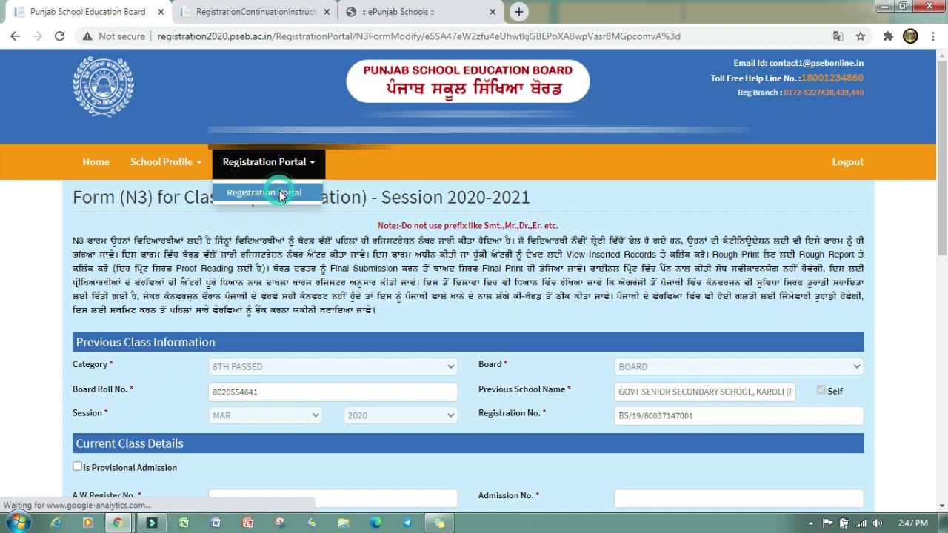
{"action": "left_click", "coordinate": [281, 195]}
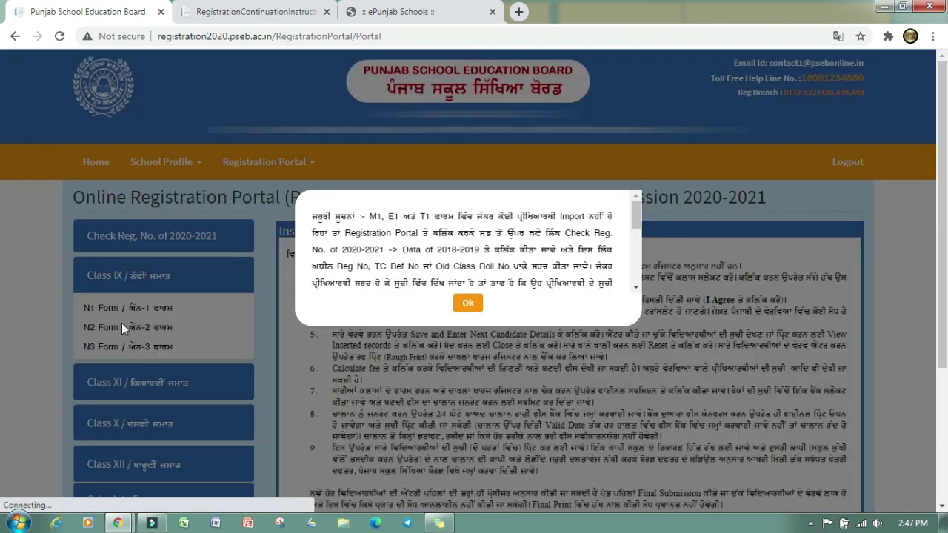
{"action": "left_click", "coordinate": [465, 303]}
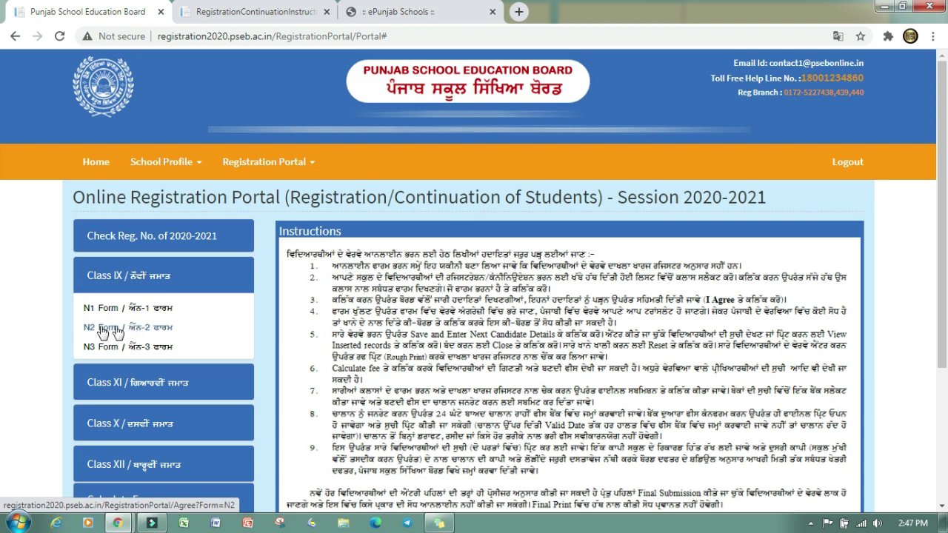
{"action": "scroll", "coordinate": [217, 340], "scroll_direction": "down", "scroll_amount": 3}
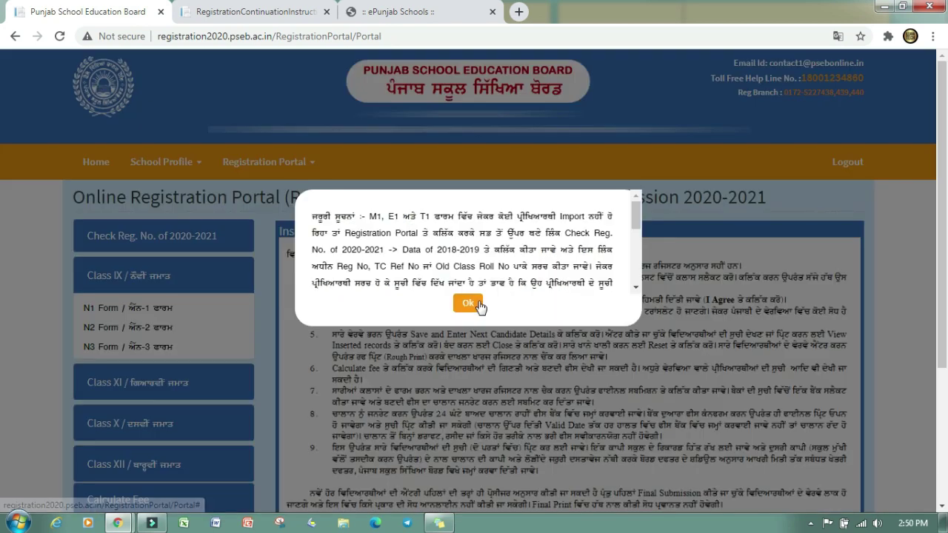
- Dismiss the notice, open the Class XI E1 Form, and submit the agreement to the registration instructions
{"action": "left_click", "coordinate": [466, 303]}
{"action": "scroll", "coordinate": [274, 364], "scroll_direction": "down", "scroll_amount": 1}
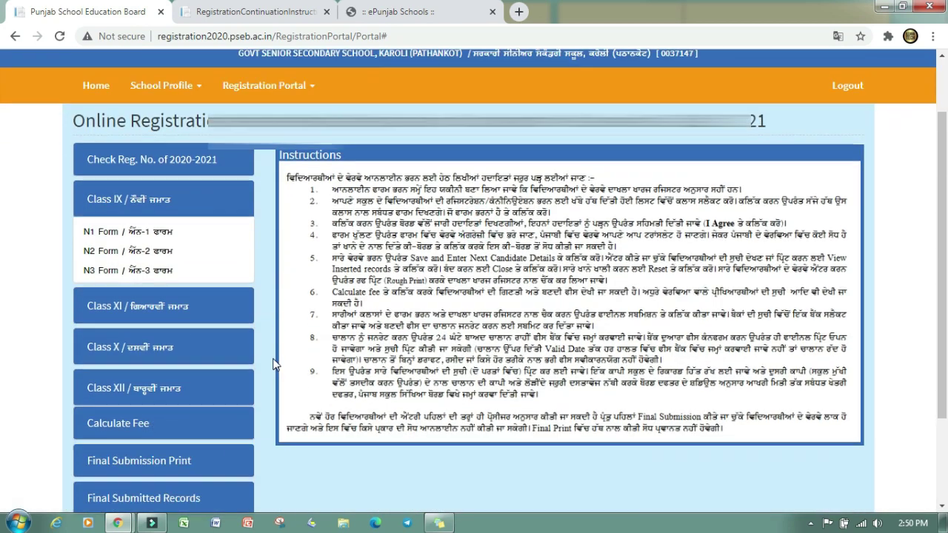
{"action": "scroll", "coordinate": [274, 365], "scroll_direction": "down", "scroll_amount": 2}
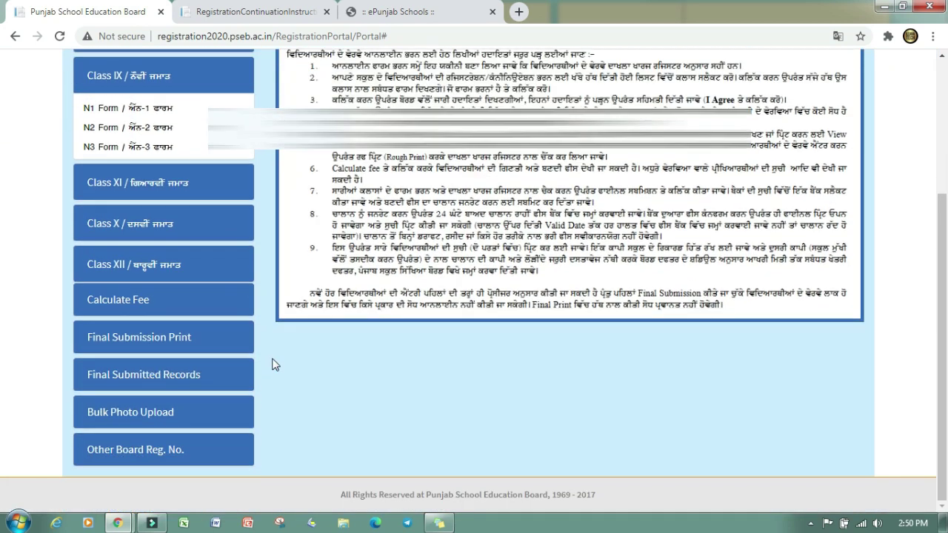
{"action": "left_click", "coordinate": [146, 190]}
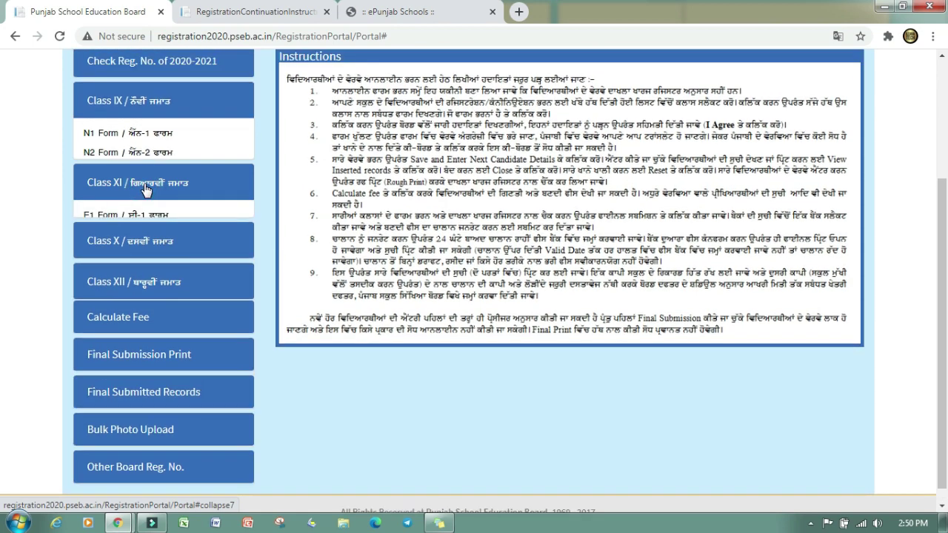
{"action": "left_click", "coordinate": [94, 215]}
{"action": "scroll", "coordinate": [922, 269], "scroll_direction": "down", "scroll_amount": 3}
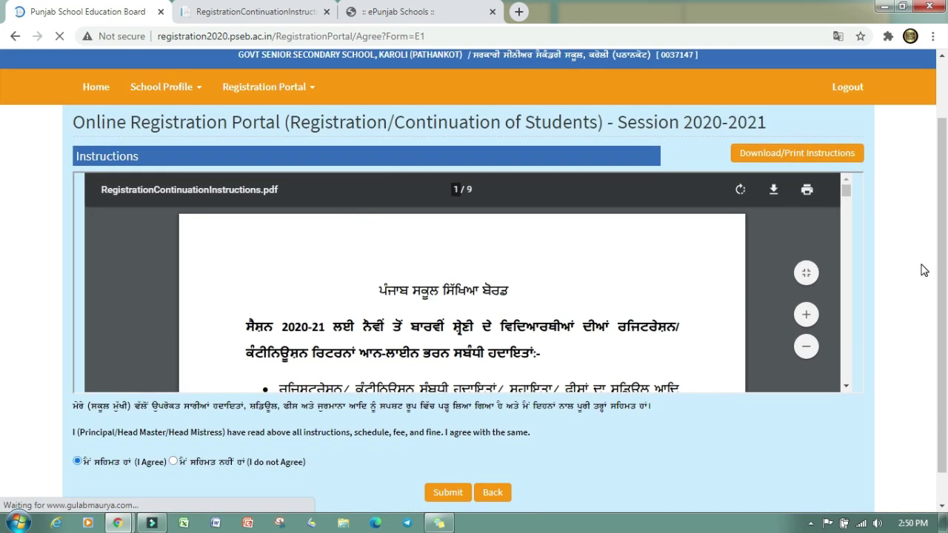
{"action": "left_click", "coordinate": [448, 457]}
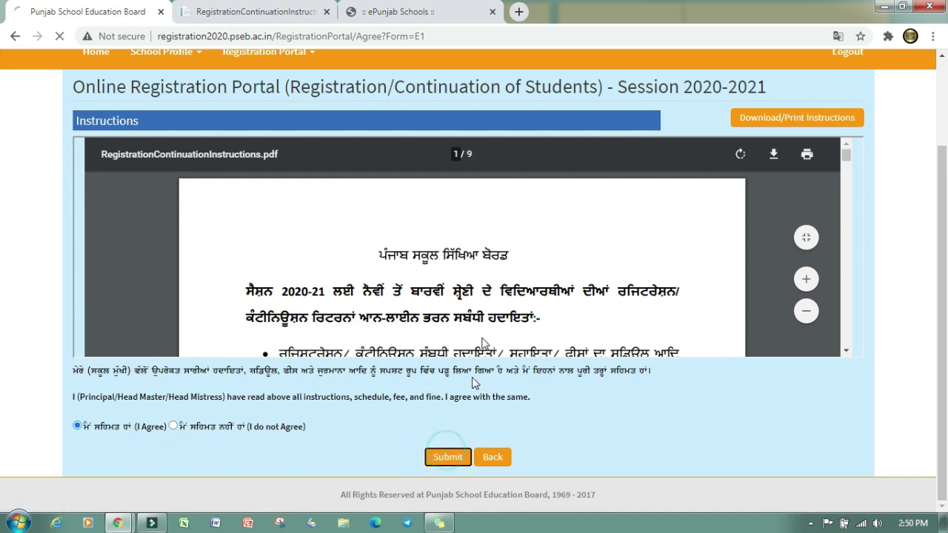
{"action": "scroll", "coordinate": [164, 333], "scroll_direction": "down", "scroll_amount": 4}
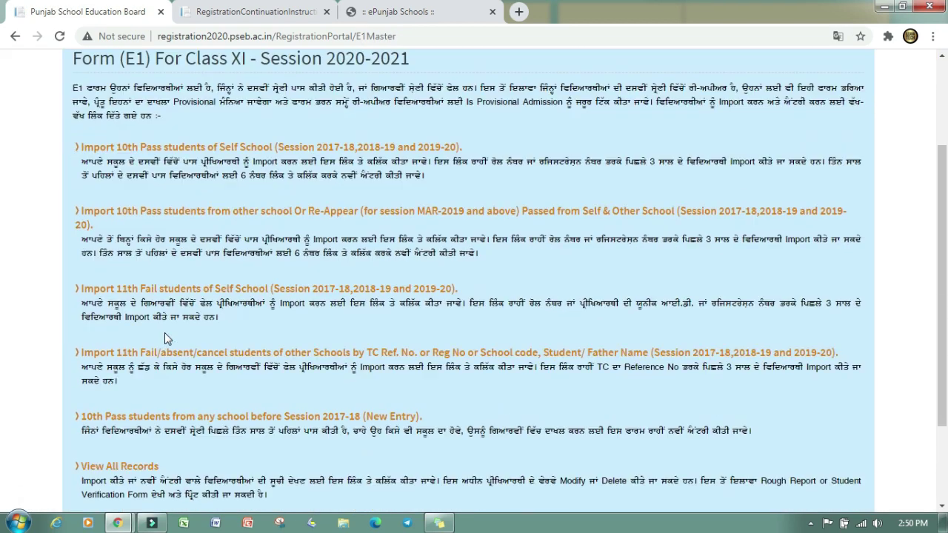
{"action": "scroll", "coordinate": [164, 333], "scroll_direction": "up", "scroll_amount": 1}
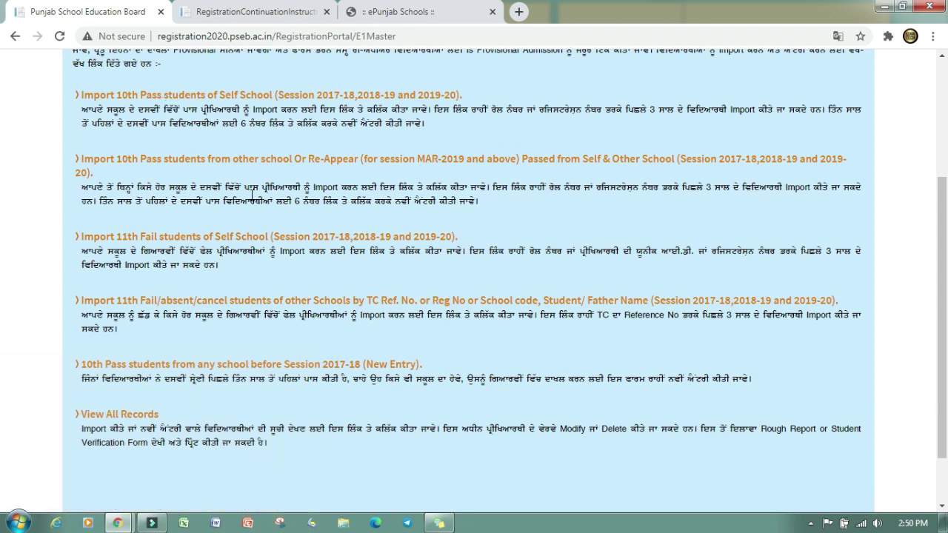
- Search the school's own 10th pass students for import, using its school code, year 2020 and Search By ALL
{"action": "left_click", "coordinate": [180, 96]}
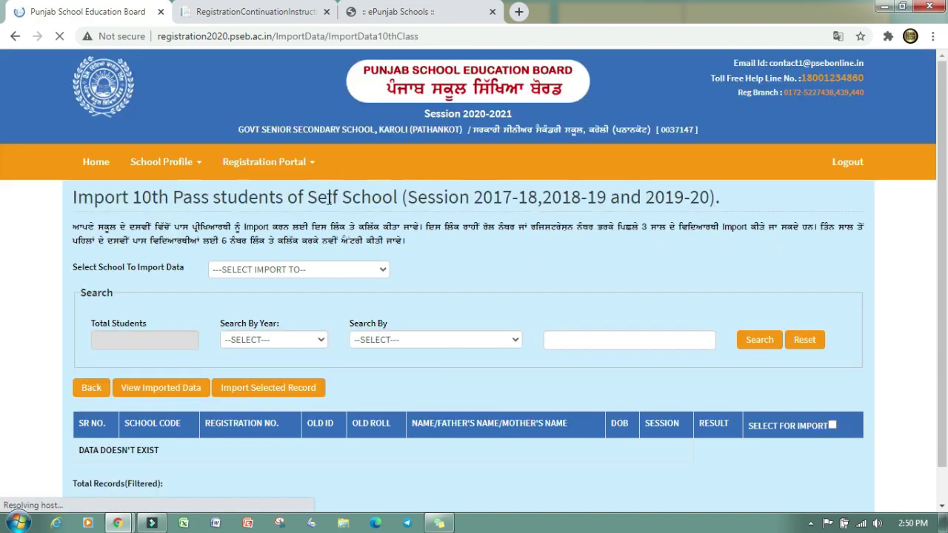
{"action": "scroll", "coordinate": [321, 337], "scroll_direction": "down", "scroll_amount": 1}
{"action": "left_click", "coordinate": [283, 232]}
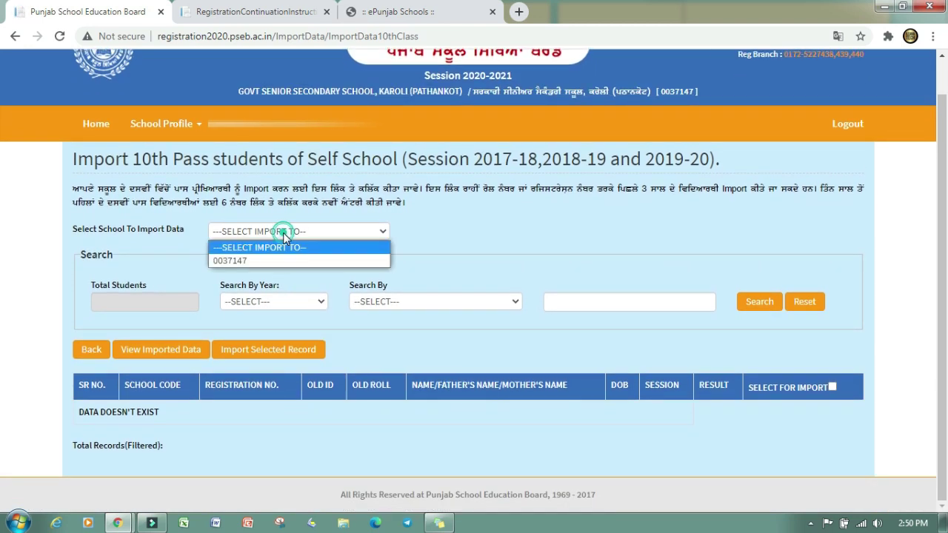
{"action": "left_click", "coordinate": [276, 261]}
{"action": "left_click", "coordinate": [260, 301]}
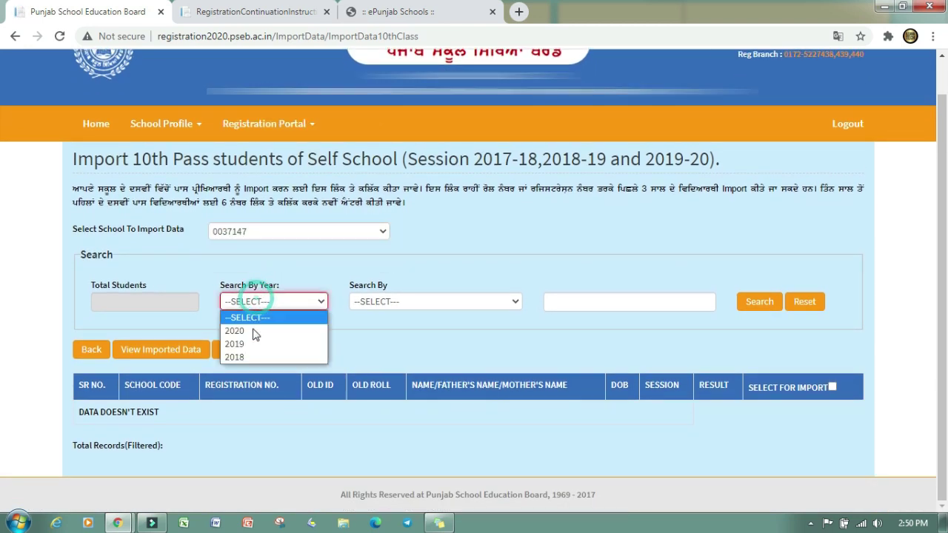
{"action": "left_click", "coordinate": [251, 331]}
{"action": "left_click", "coordinate": [421, 302]}
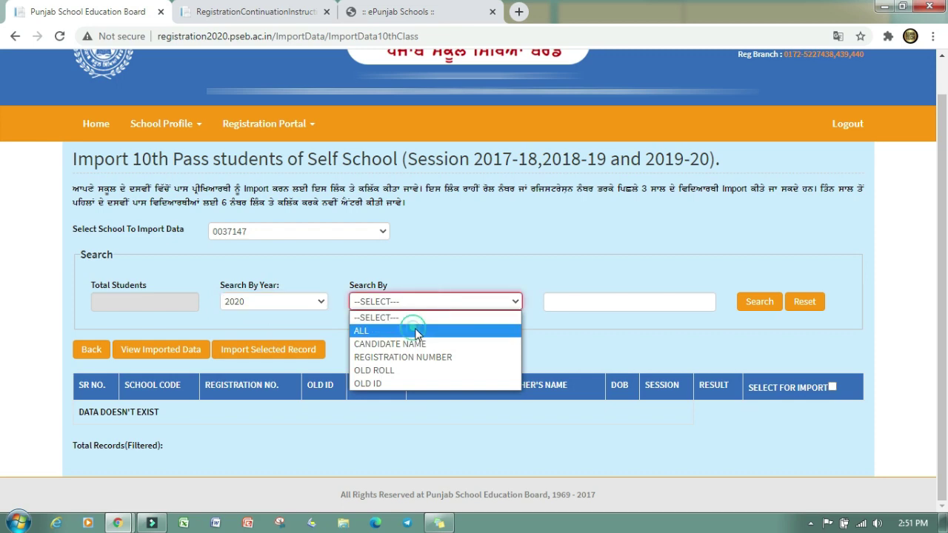
{"action": "left_click", "coordinate": [415, 330]}
{"action": "left_click", "coordinate": [755, 302]}
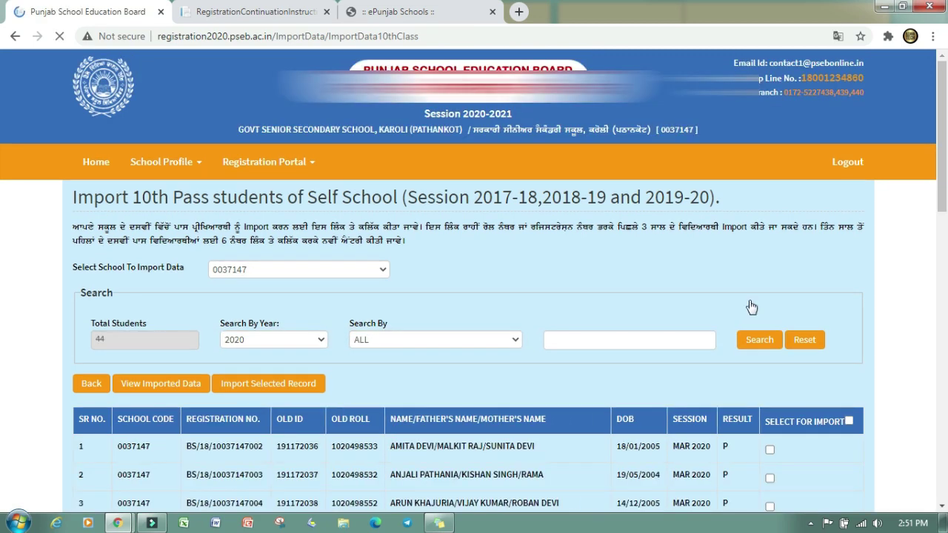
- Mark the first student in the 10th pass results for import
{"action": "scroll", "coordinate": [561, 341], "scroll_direction": "down", "scroll_amount": 5}
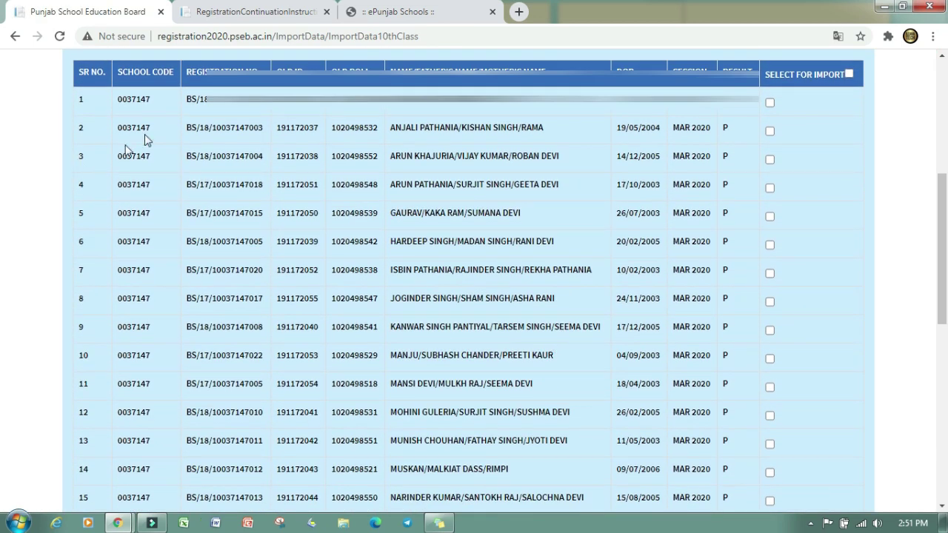
{"action": "left_click", "coordinate": [769, 104]}
{"action": "scroll", "coordinate": [642, 147], "scroll_direction": "up", "scroll_amount": 2}
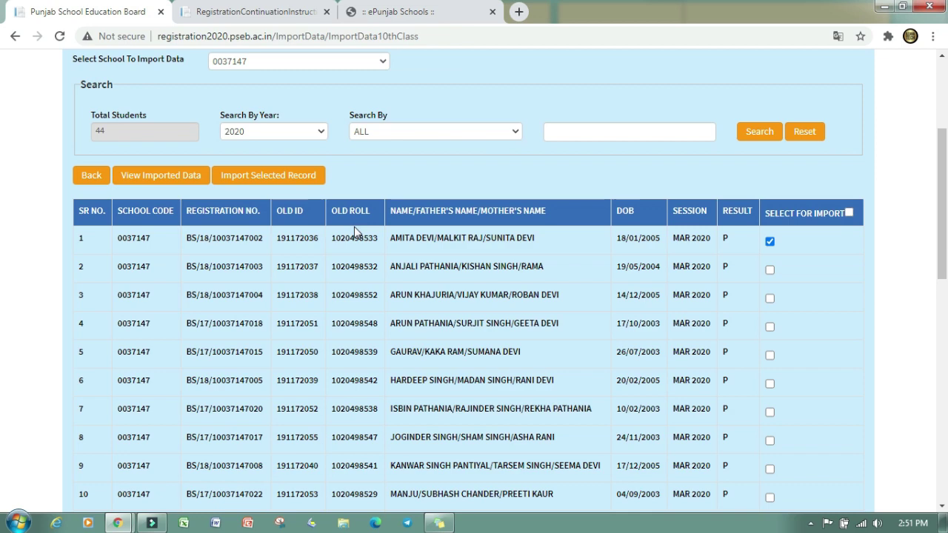
{"action": "scroll", "coordinate": [354, 226], "scroll_direction": "up", "scroll_amount": 3}
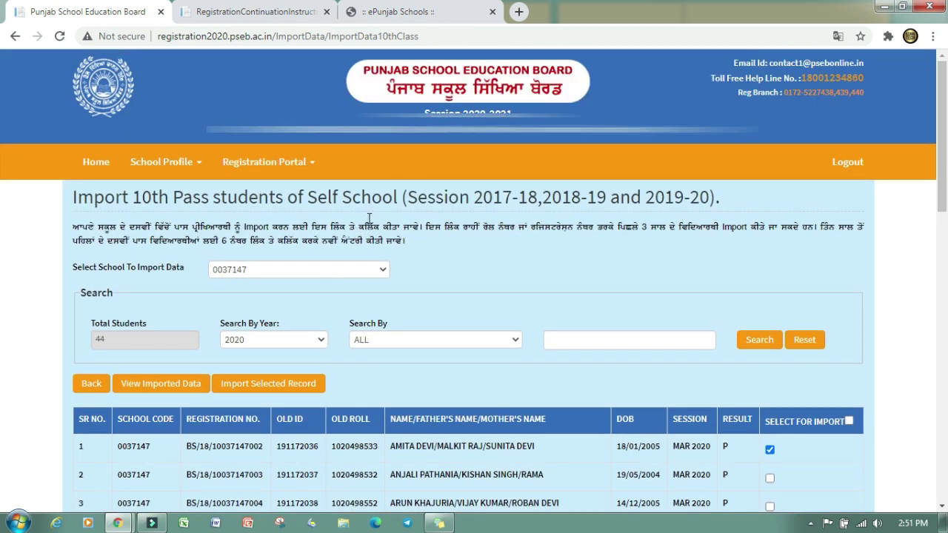
- Leave the 10th pass import page without importing, return to the Registration Portal, and dismiss the notice
{"action": "left_click", "coordinate": [266, 162]}
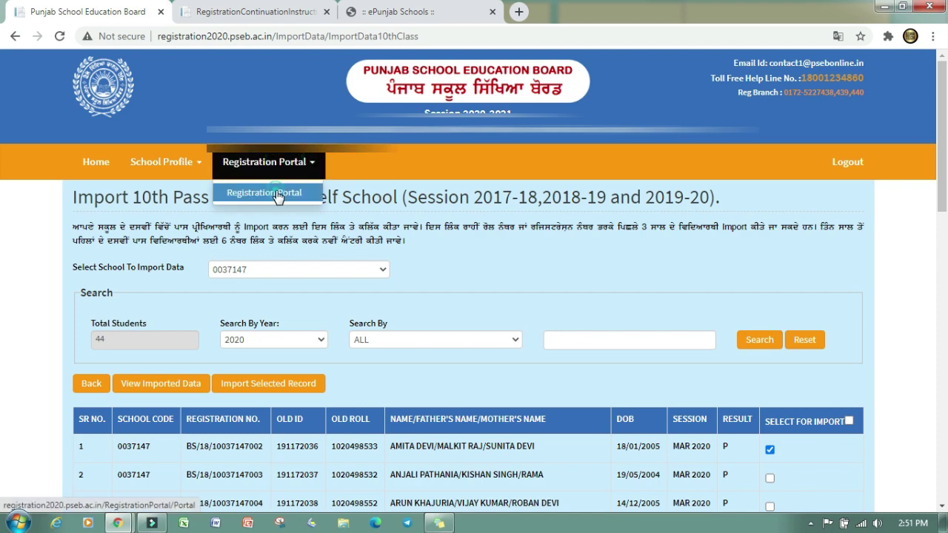
{"action": "left_click", "coordinate": [248, 191]}
{"action": "scroll", "coordinate": [286, 290], "scroll_direction": "down", "scroll_amount": 2}
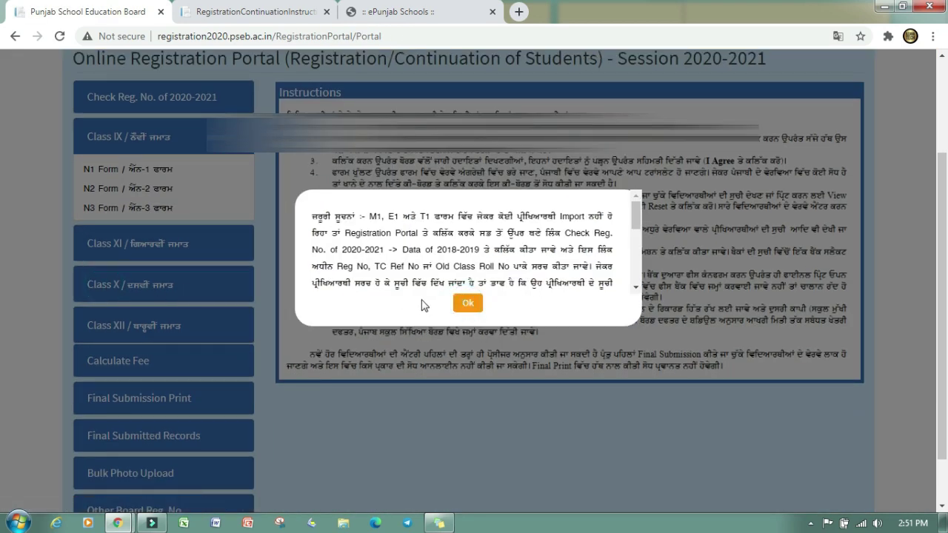
{"action": "left_click", "coordinate": [460, 304]}
{"action": "left_click", "coordinate": [471, 303]}
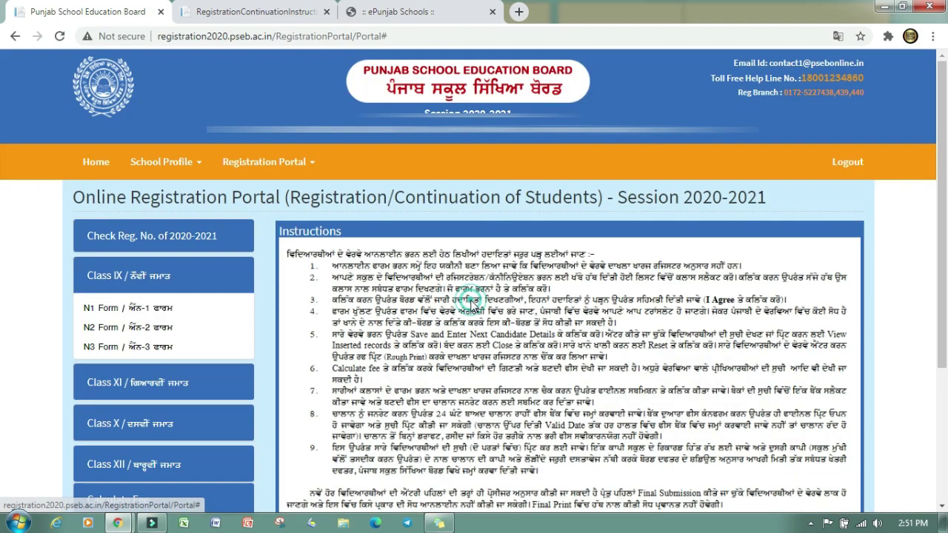
- Show the forms available under Class X and Class XII, and look over the remaining portal options
{"action": "scroll", "coordinate": [133, 370], "scroll_direction": "down", "scroll_amount": 2}
{"action": "left_click", "coordinate": [131, 292]}
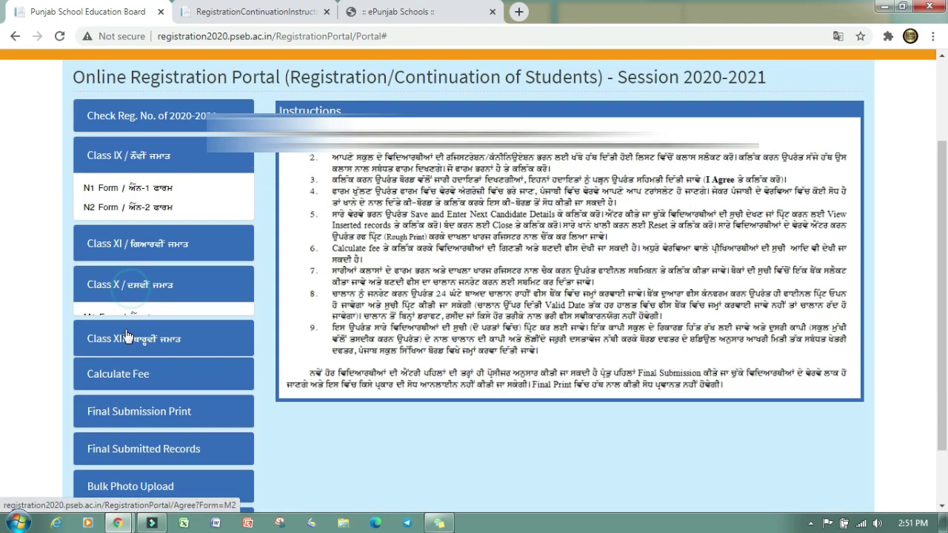
{"action": "left_click", "coordinate": [124, 372]}
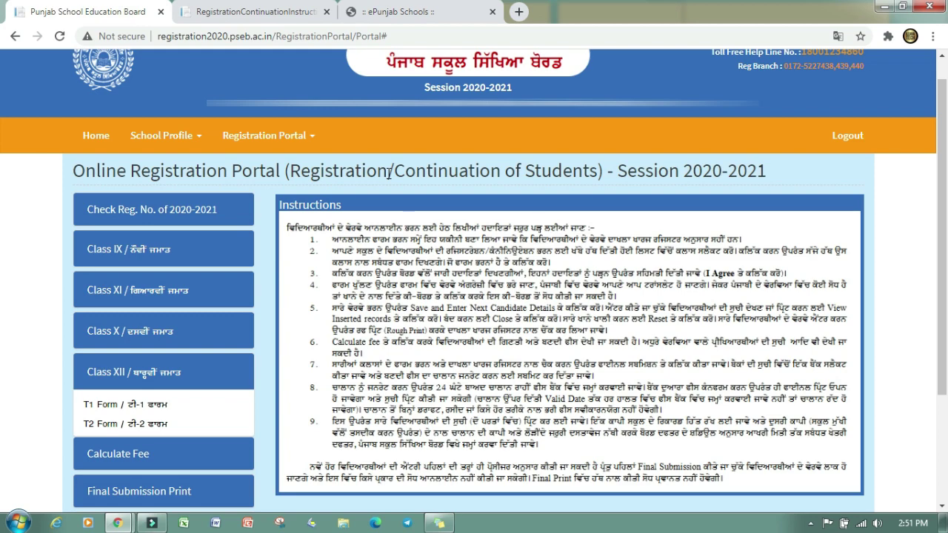
{"action": "scroll", "coordinate": [330, 277], "scroll_direction": "down", "scroll_amount": 3}
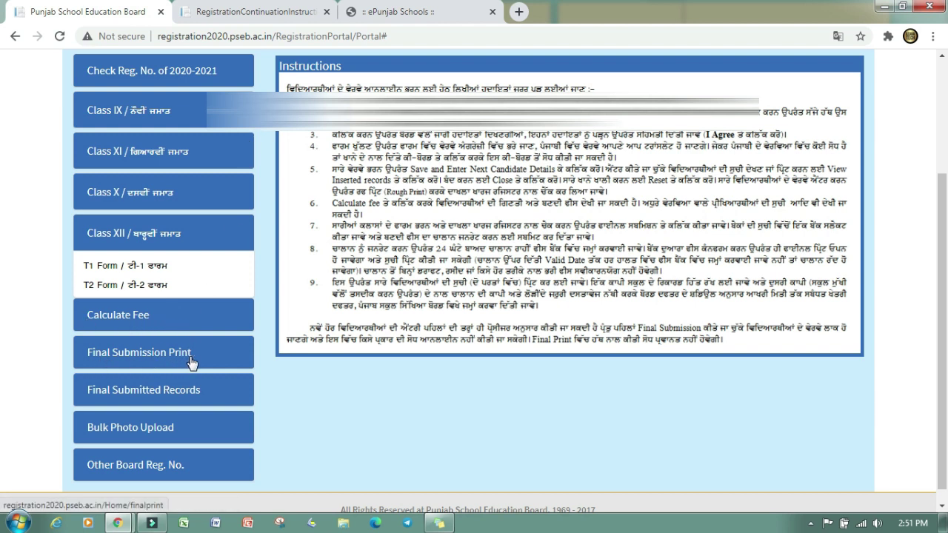
{"action": "scroll", "coordinate": [428, 254], "scroll_direction": "up", "scroll_amount": 3}
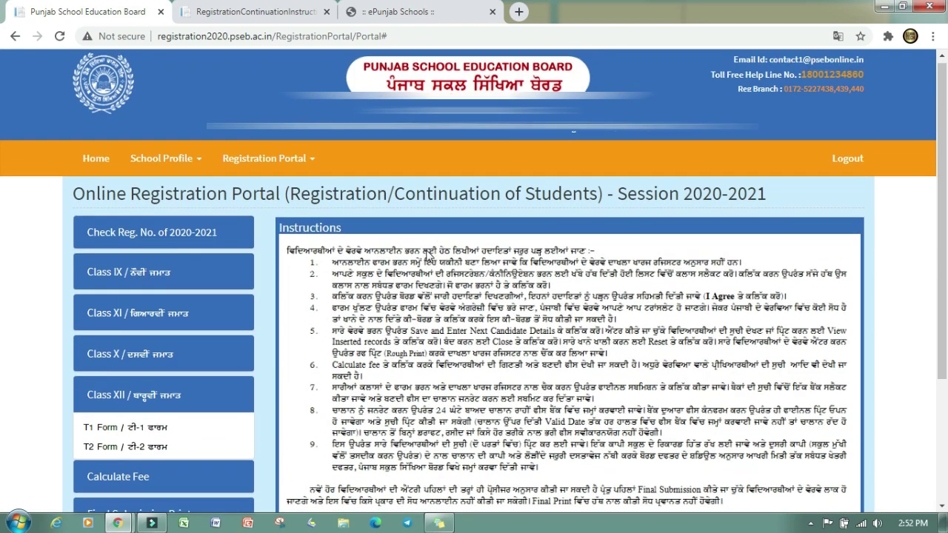